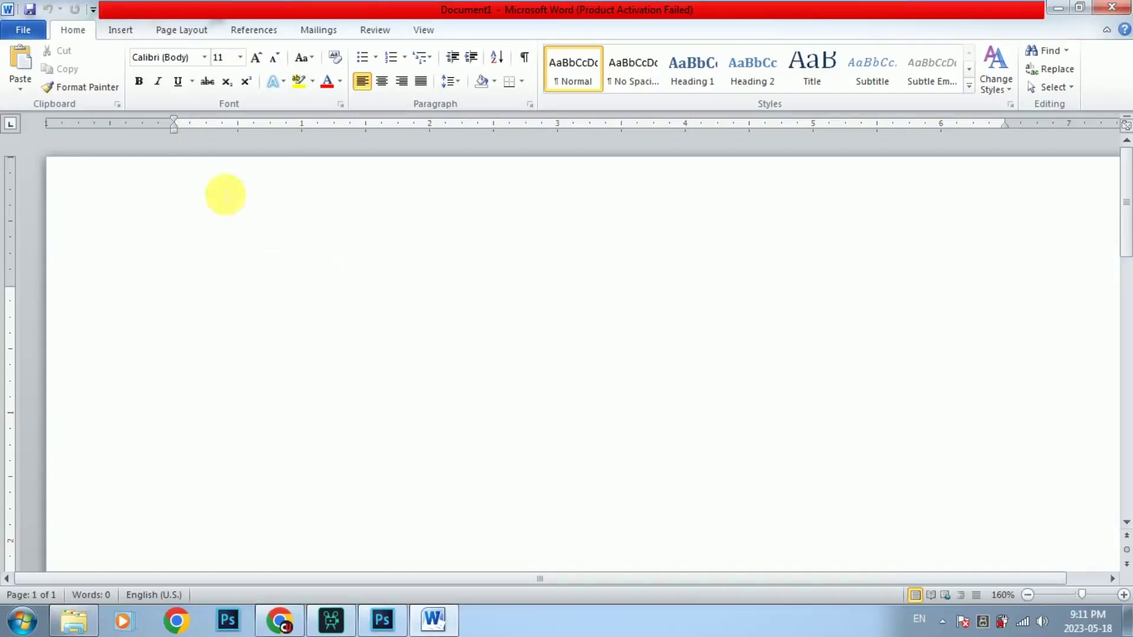
# - Bring up the Insert tab's Table size grid to preview a 5x8 table
pyautogui.click(118, 30)
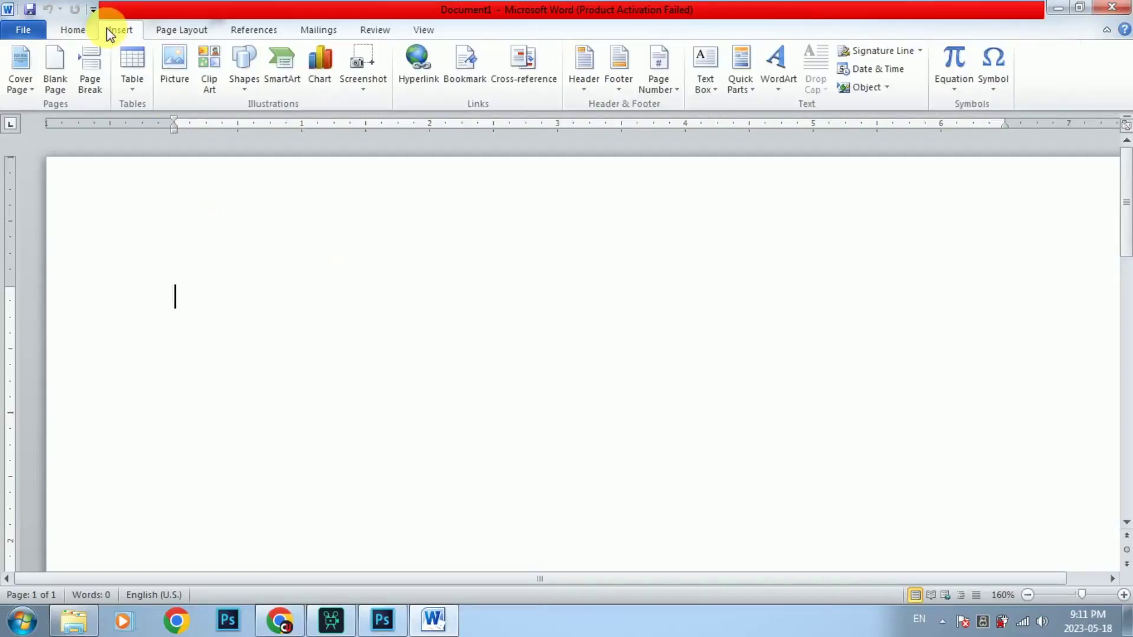
pyautogui.click(132, 84)
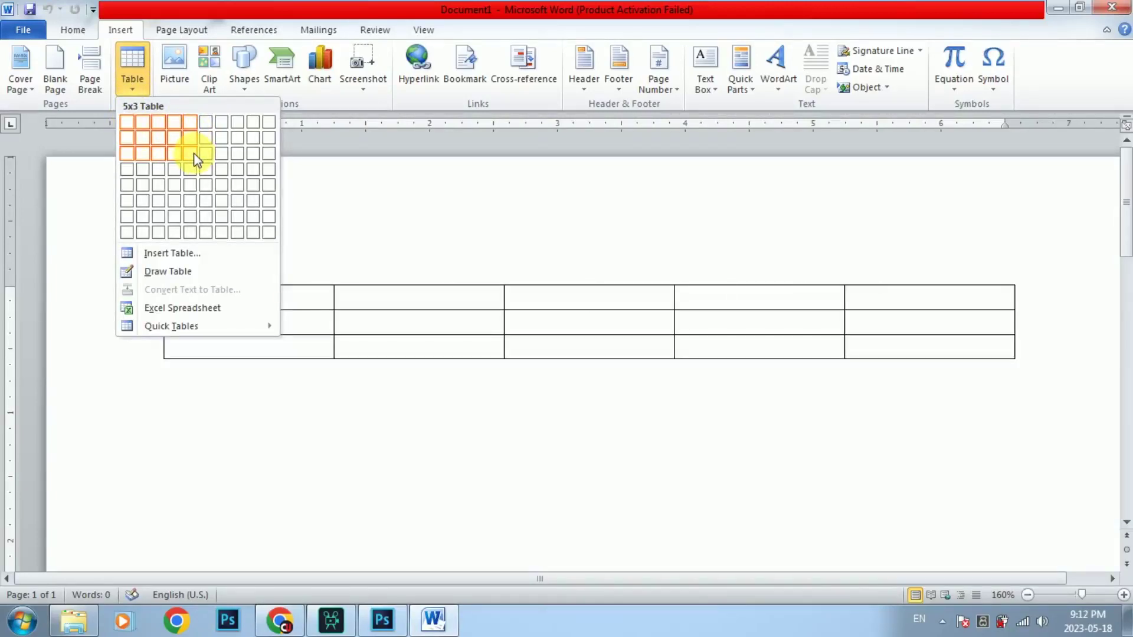
# - Insert an empty 5-column by 8-row table, then browse the Page Layout through Review ribbon tabs
pyautogui.click(193, 230)
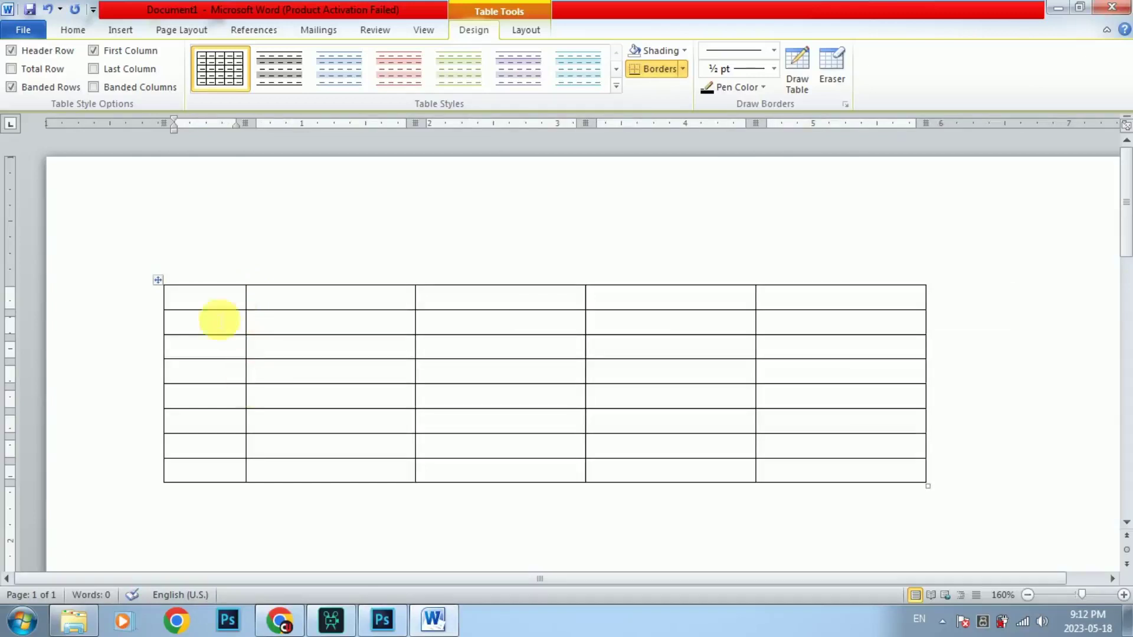
pyautogui.click(243, 457)
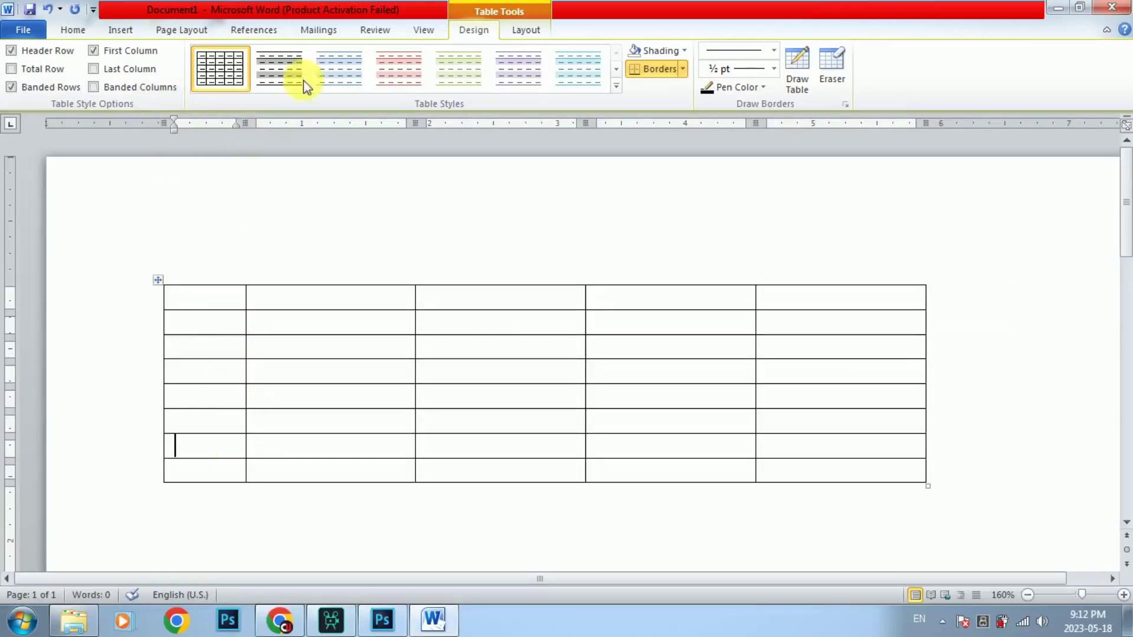
pyautogui.click(157, 30)
pyautogui.click(136, 28)
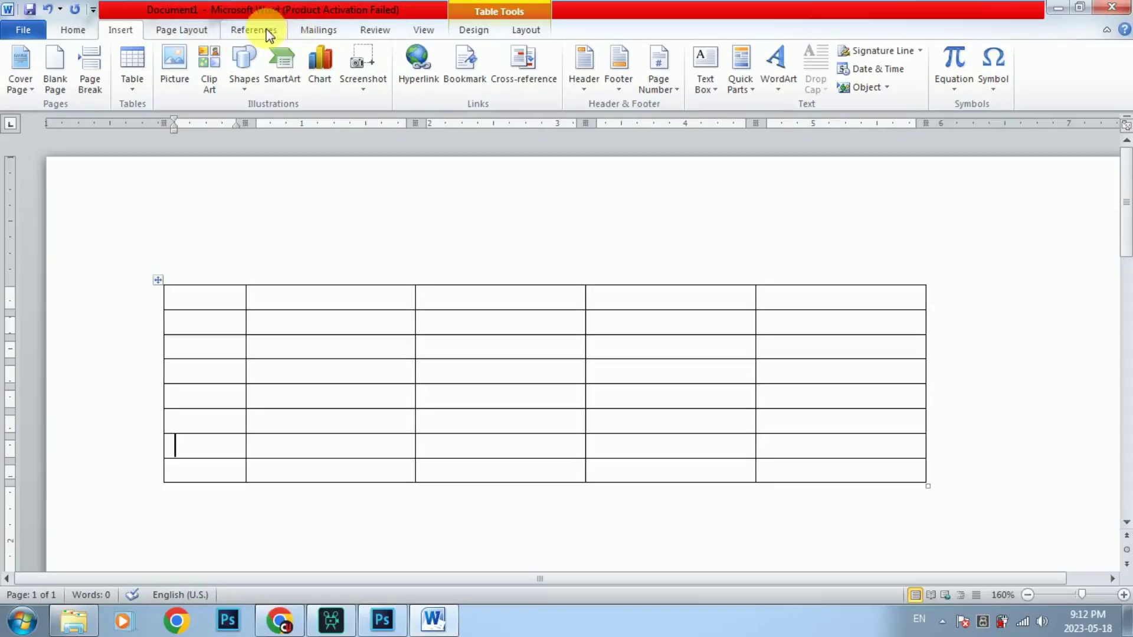
pyautogui.click(239, 30)
pyautogui.click(189, 30)
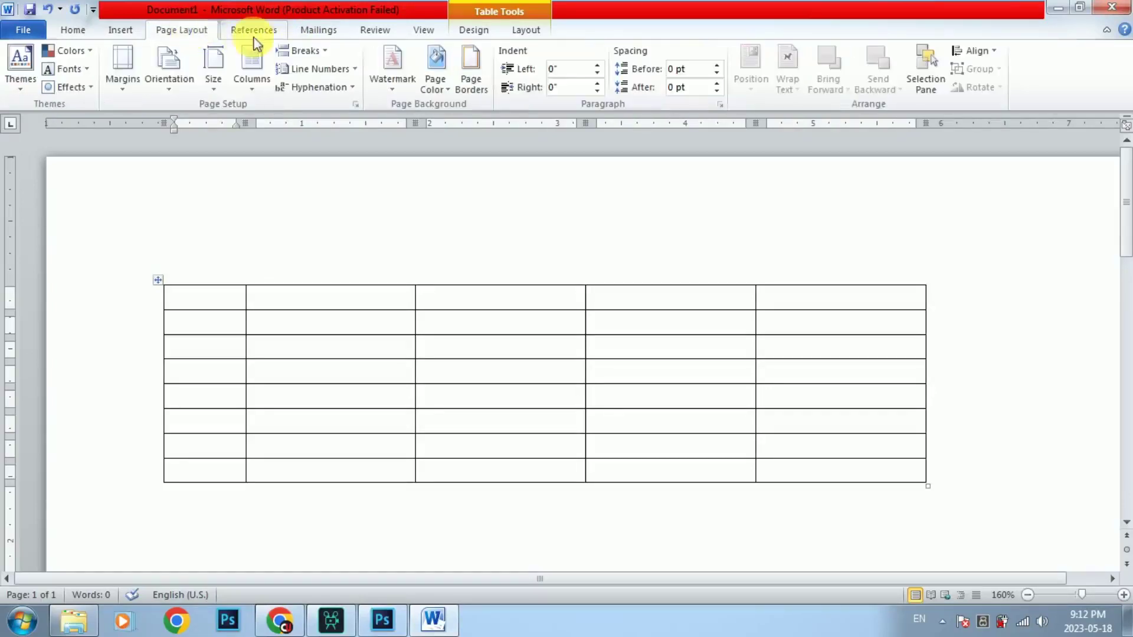
pyautogui.click(259, 34)
pyautogui.click(307, 31)
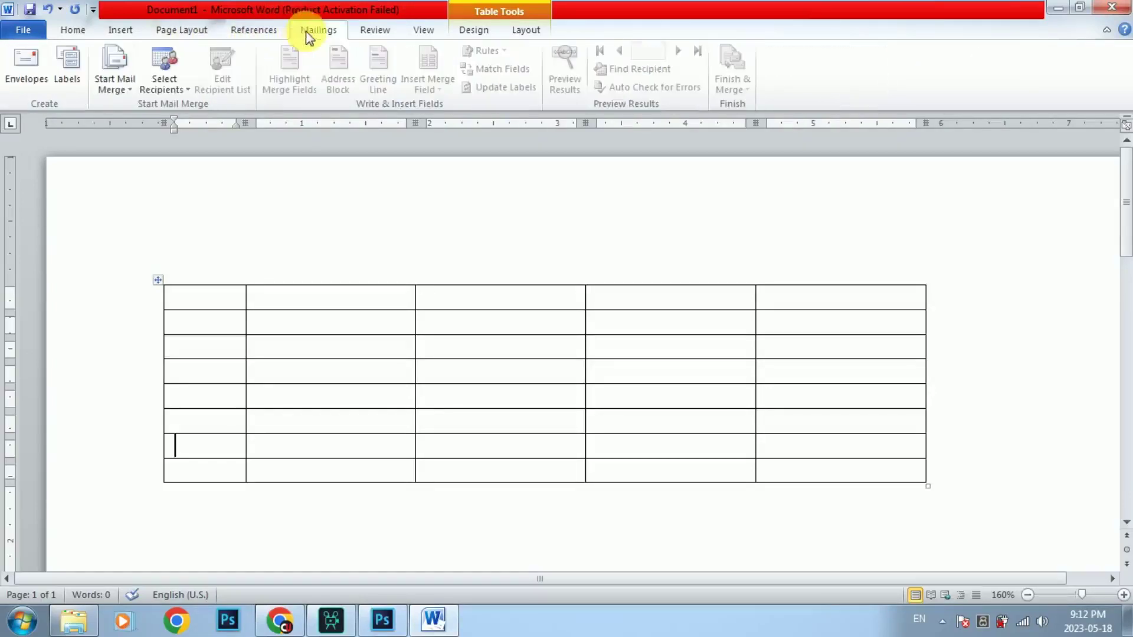
pyautogui.click(370, 37)
pyautogui.scroll(5, 378, 47)
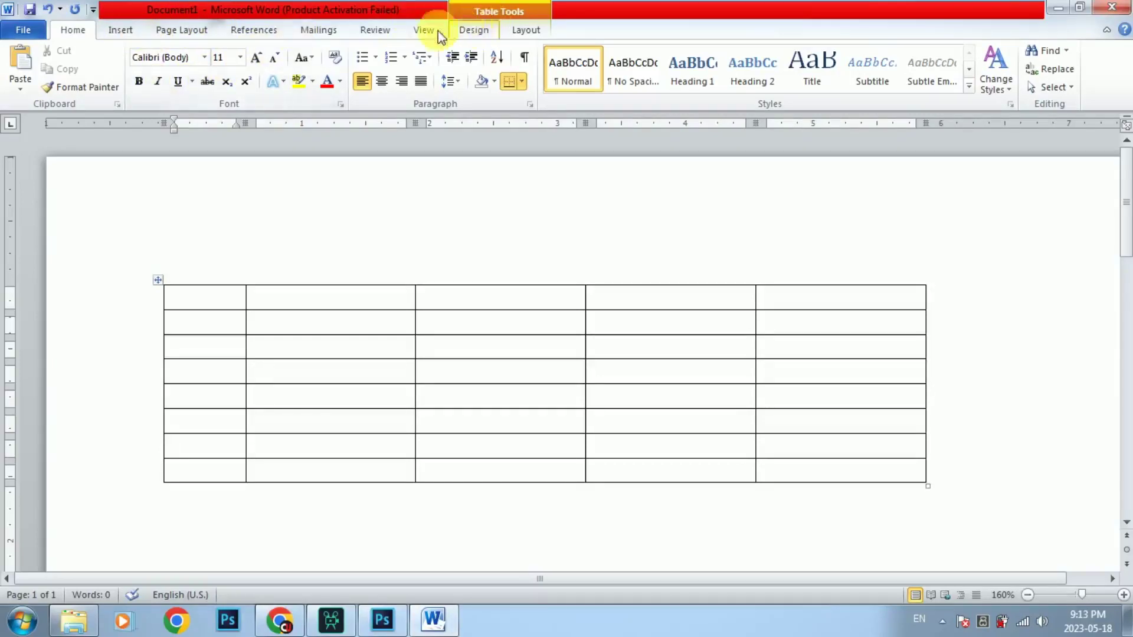
pyautogui.scroll(-5, 436, 29)
# - Add six more rows at the bottom of the table with Insert Below
pyautogui.scroll(-3, 471, 30)
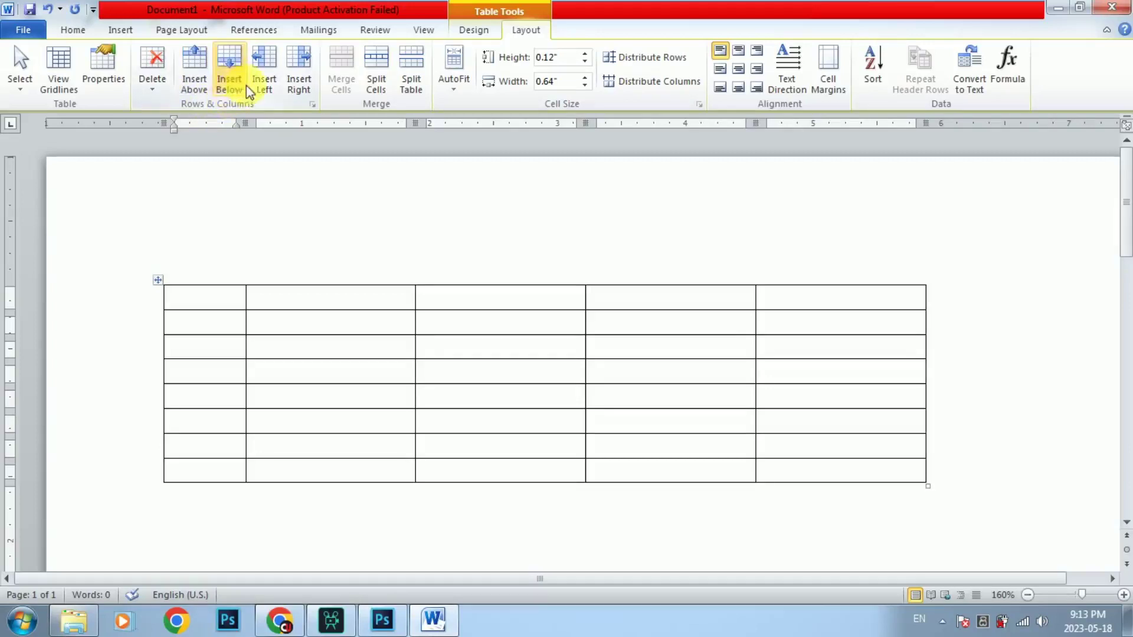
pyautogui.click(241, 94)
pyautogui.click(240, 94)
pyautogui.click(240, 94)
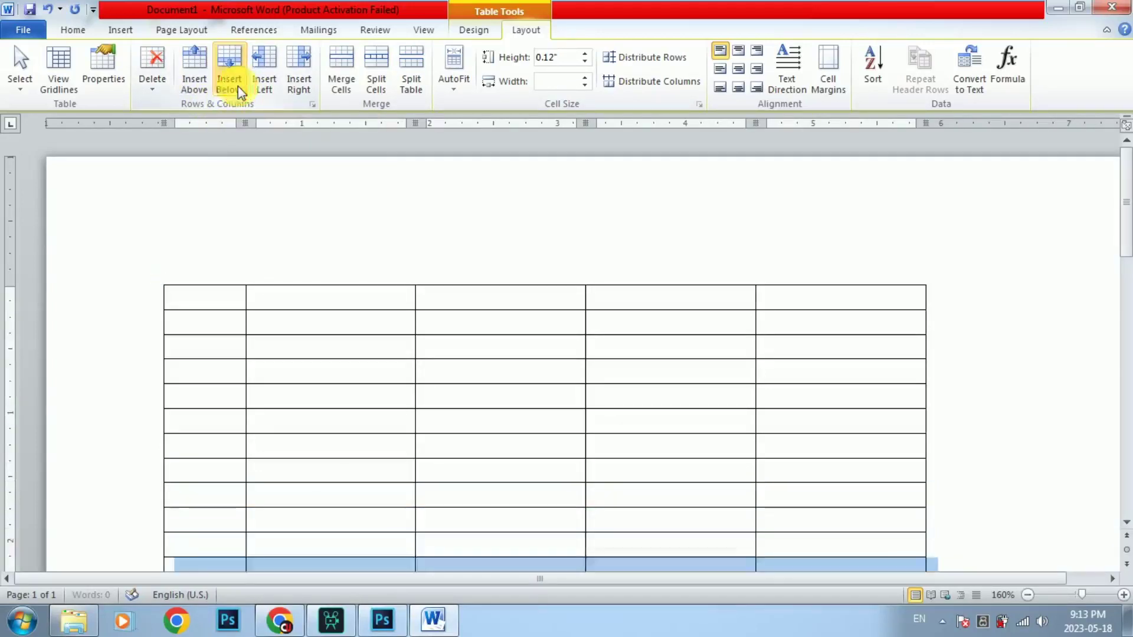
pyautogui.click(240, 93)
pyautogui.click(241, 93)
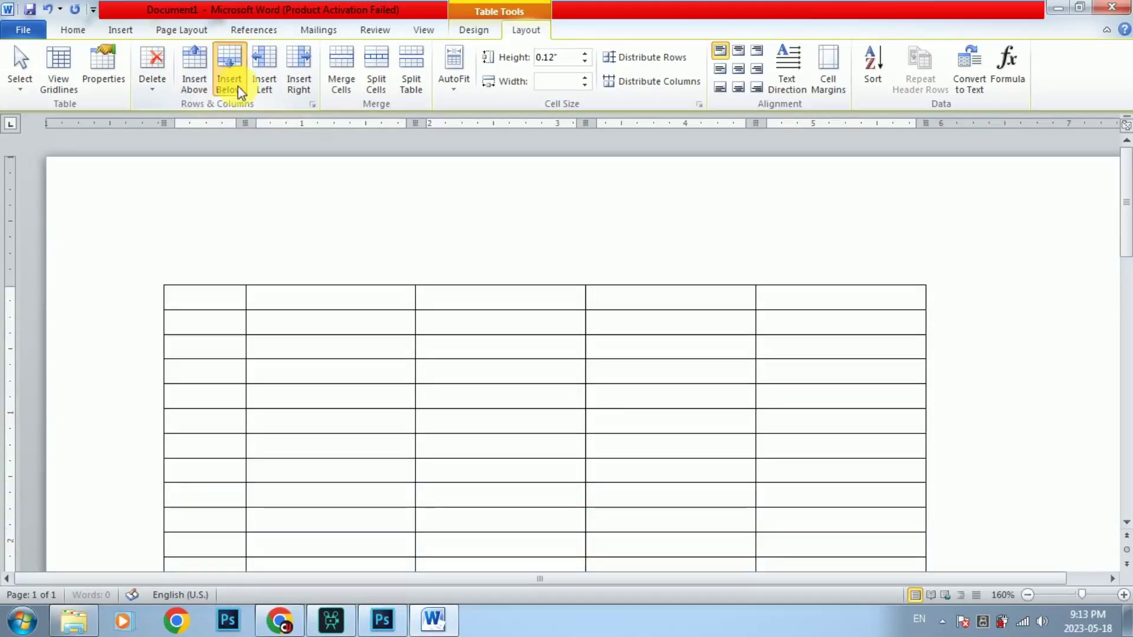
pyautogui.click(241, 93)
pyautogui.click(240, 93)
# - Shift a lower row's column divider slightly left and place the caret in the first cell
pyautogui.scroll(-8, 379, 412)
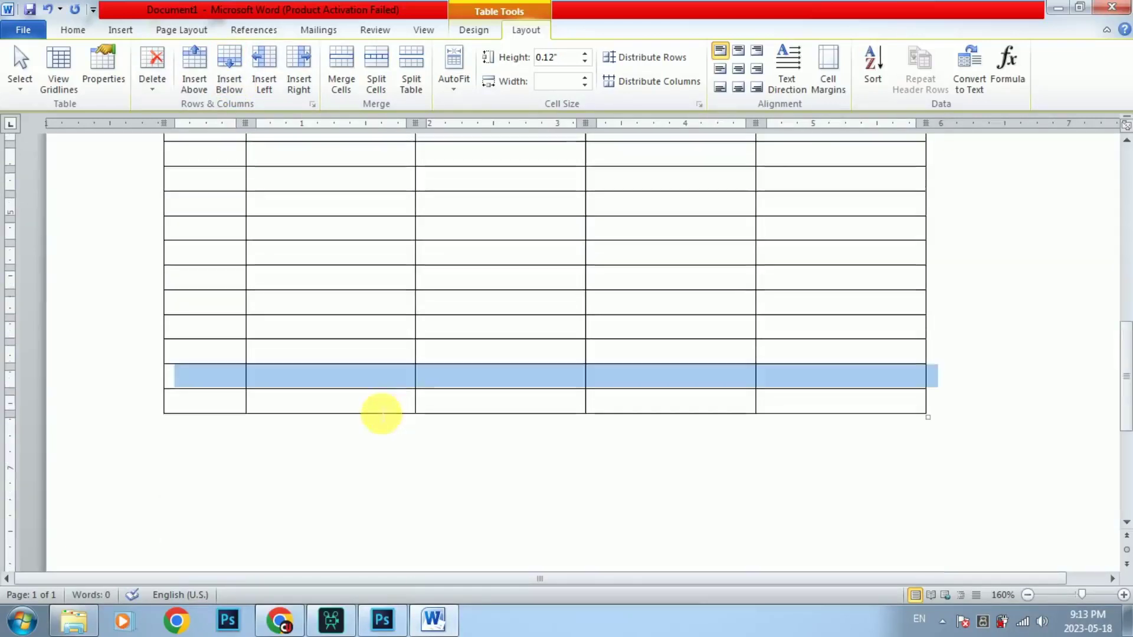
pyautogui.scroll(3, 379, 410)
pyautogui.scroll(5, 379, 410)
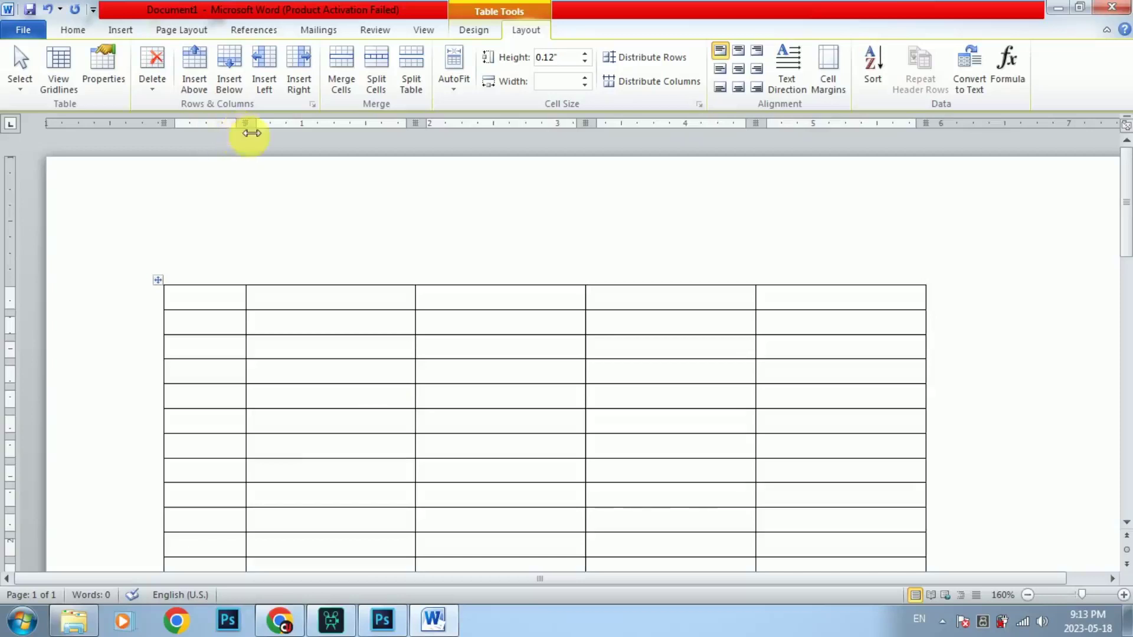
pyautogui.moveTo(250, 131); pyautogui.dragTo(246, 132)
pyautogui.click(72, 28)
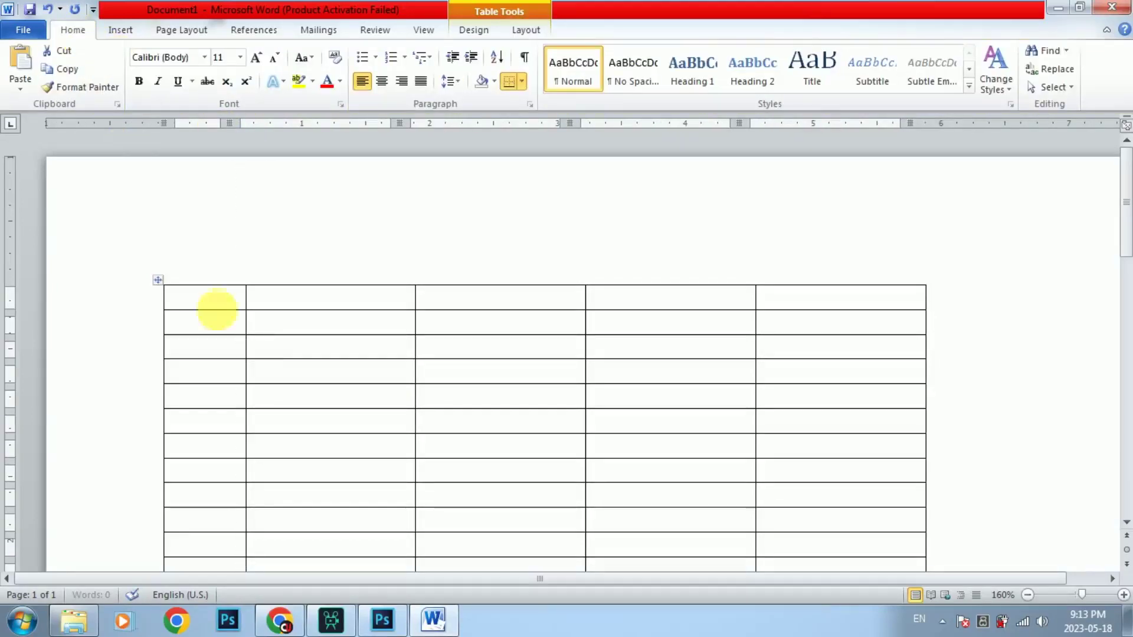
pyautogui.scroll(-1, 266, 354)
pyautogui.scroll(1, 253, 307)
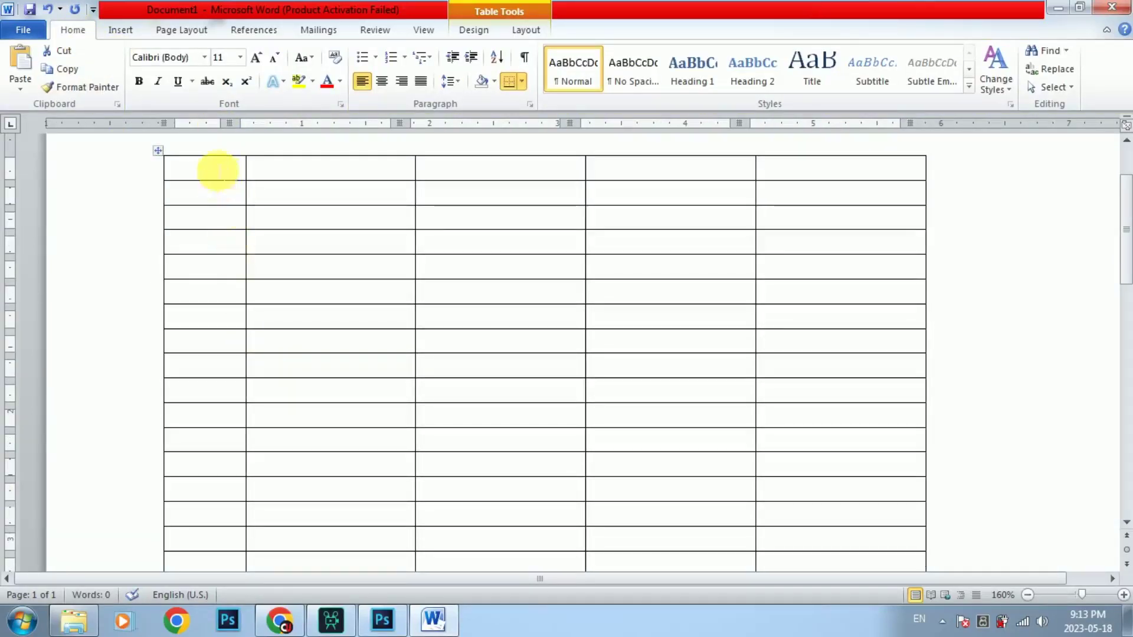
pyautogui.click(205, 175)
# - Line the misaligned cell border near the table bottom back up with its column
pyautogui.moveTo(204, 174); pyautogui.dragTo(213, 433)
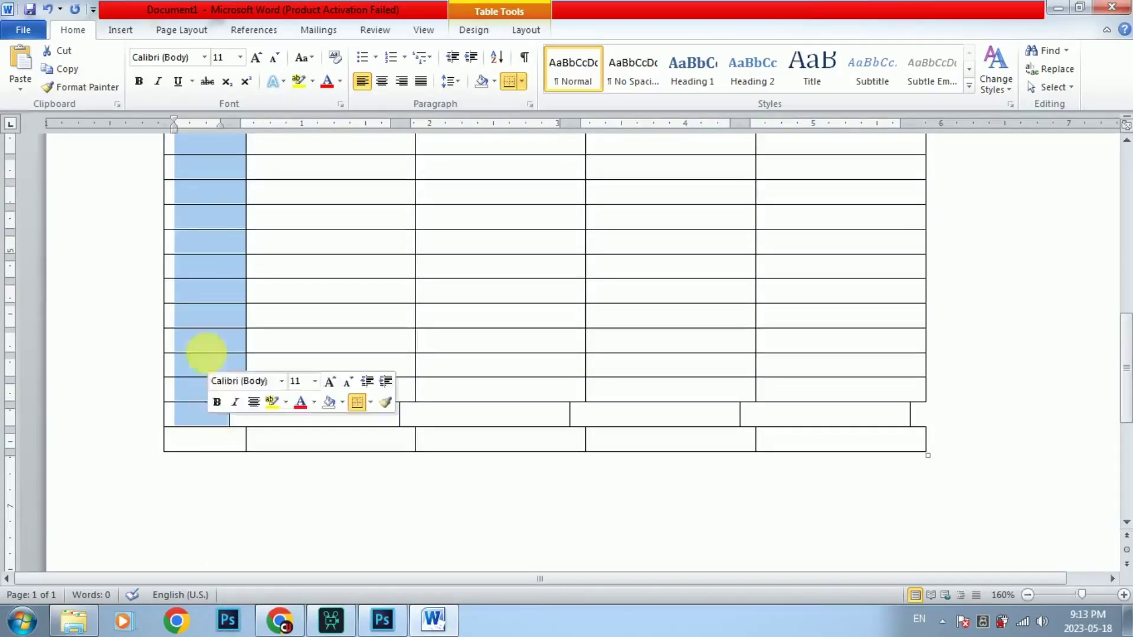
pyautogui.click(231, 419)
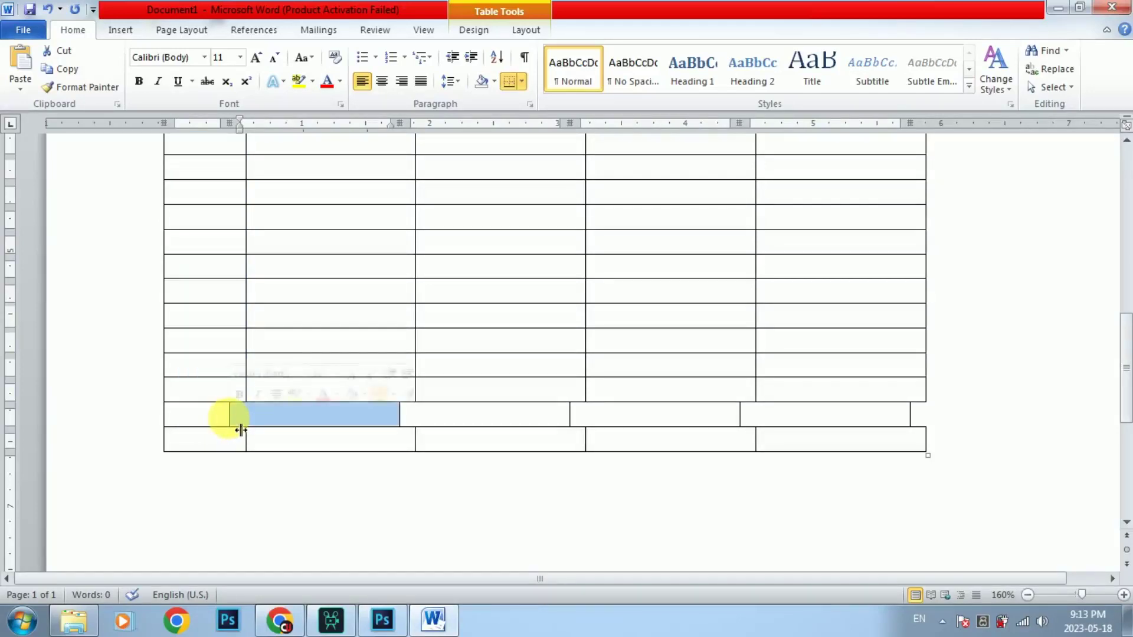
pyautogui.moveTo(240, 430); pyautogui.dragTo(248, 430)
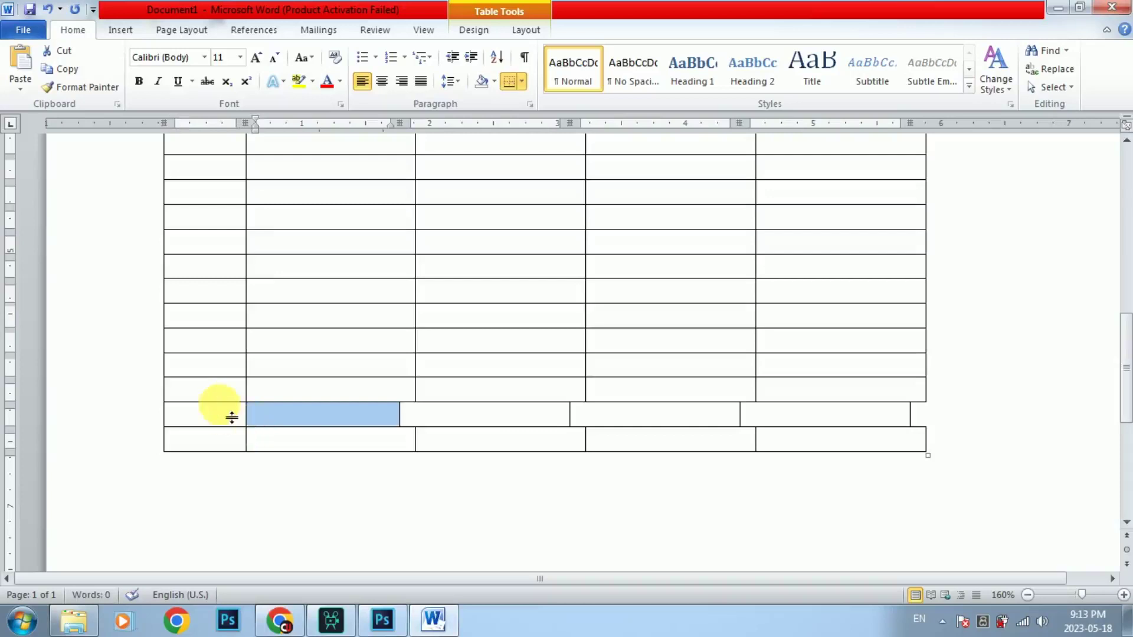
pyautogui.scroll(6, 224, 354)
# - Select the first column's cells down to the last row
pyautogui.moveTo(180, 270); pyautogui.dragTo(189, 322)
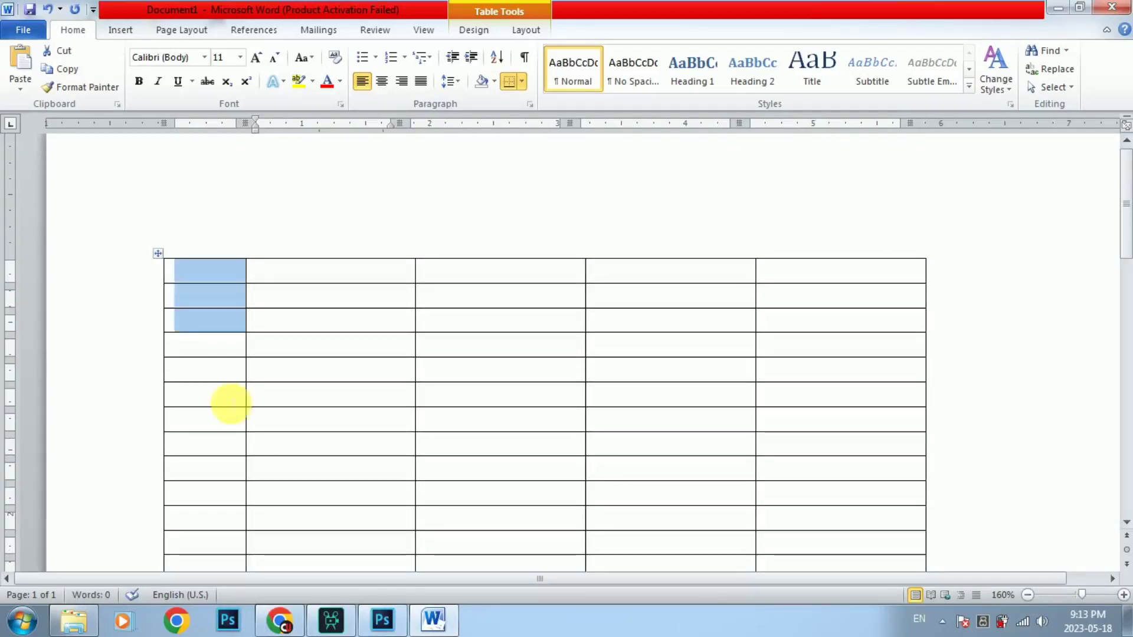
pyautogui.moveTo(230, 404); pyautogui.dragTo(218, 239)
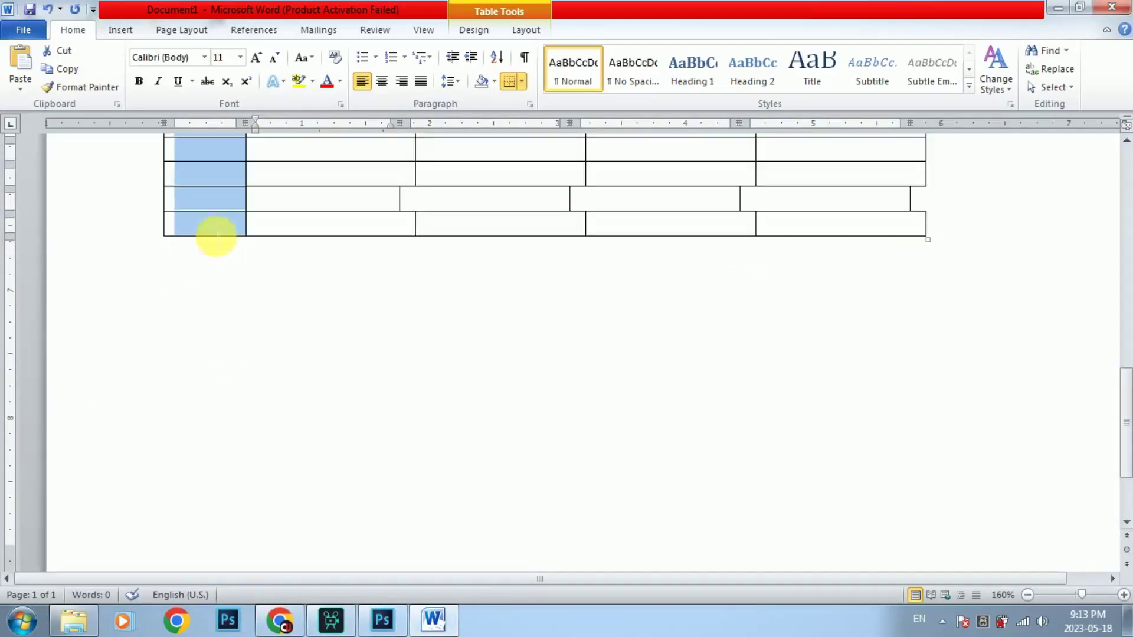
pyautogui.scroll(6, 275, 294)
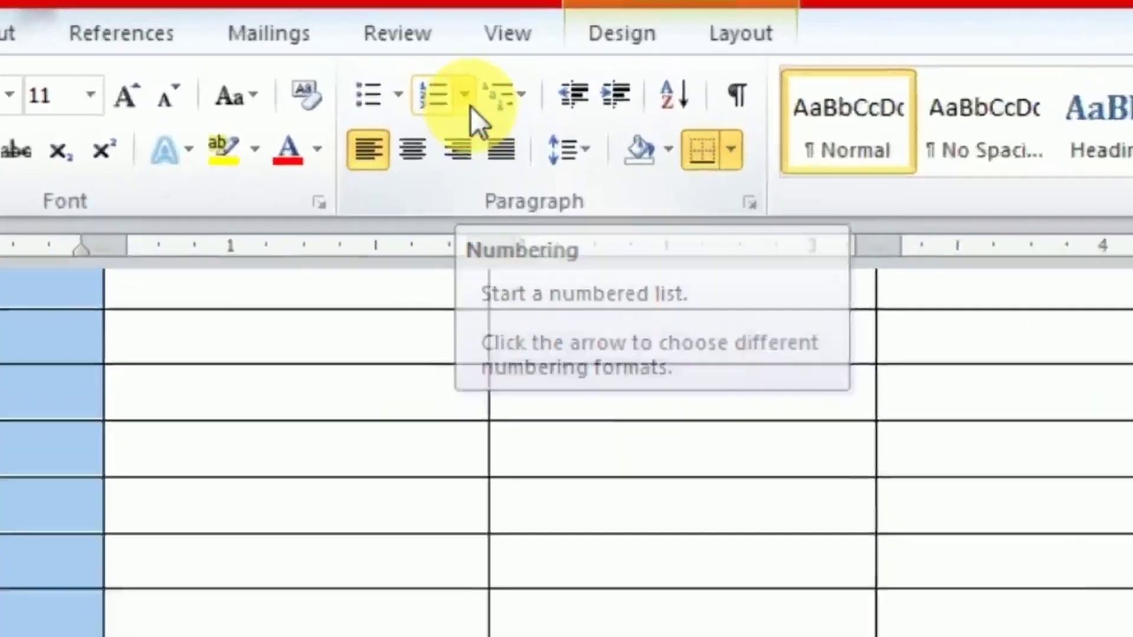
# - Apply 1., 2., 3. numbering from the Numbering Library to the first column
pyautogui.click(406, 61)
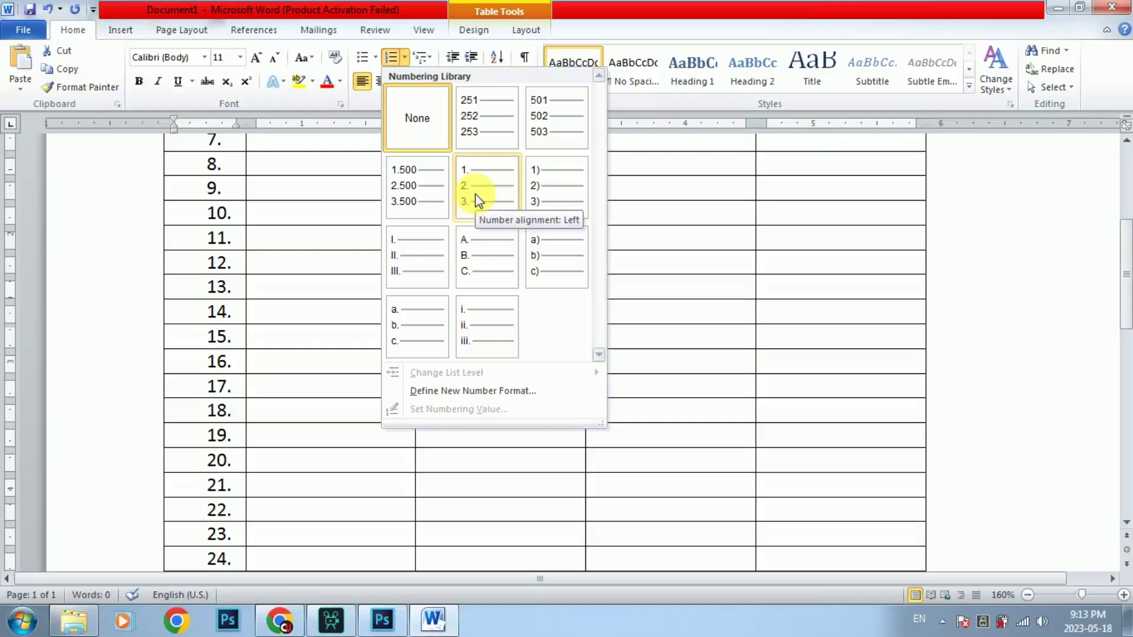
pyautogui.click(475, 193)
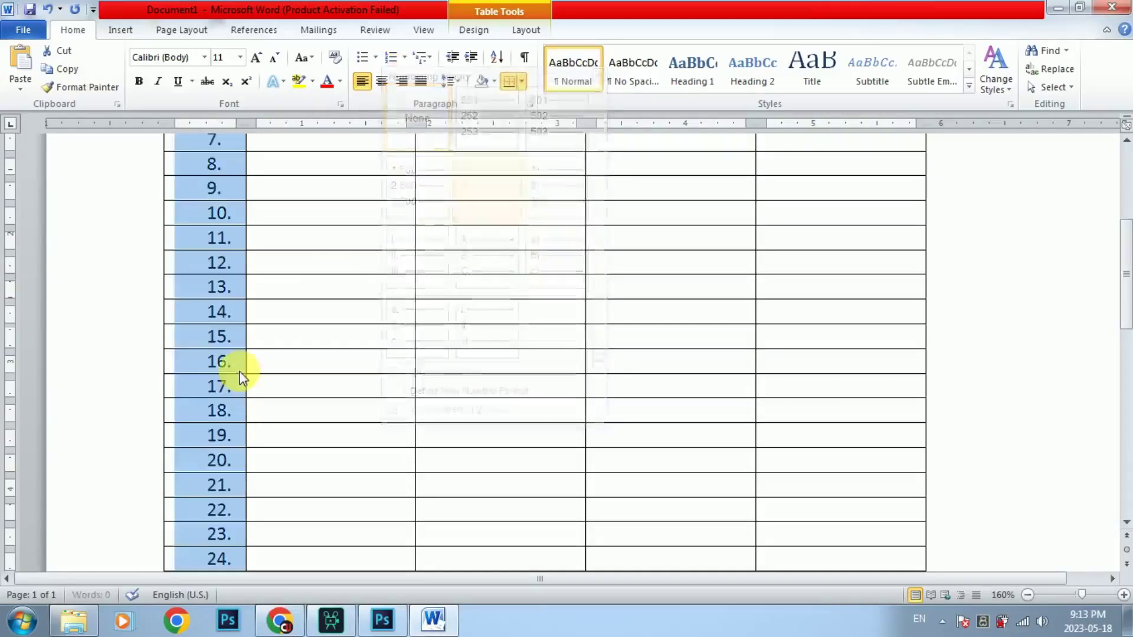
pyautogui.scroll(-4, 235, 366)
pyautogui.scroll(10, 237, 375)
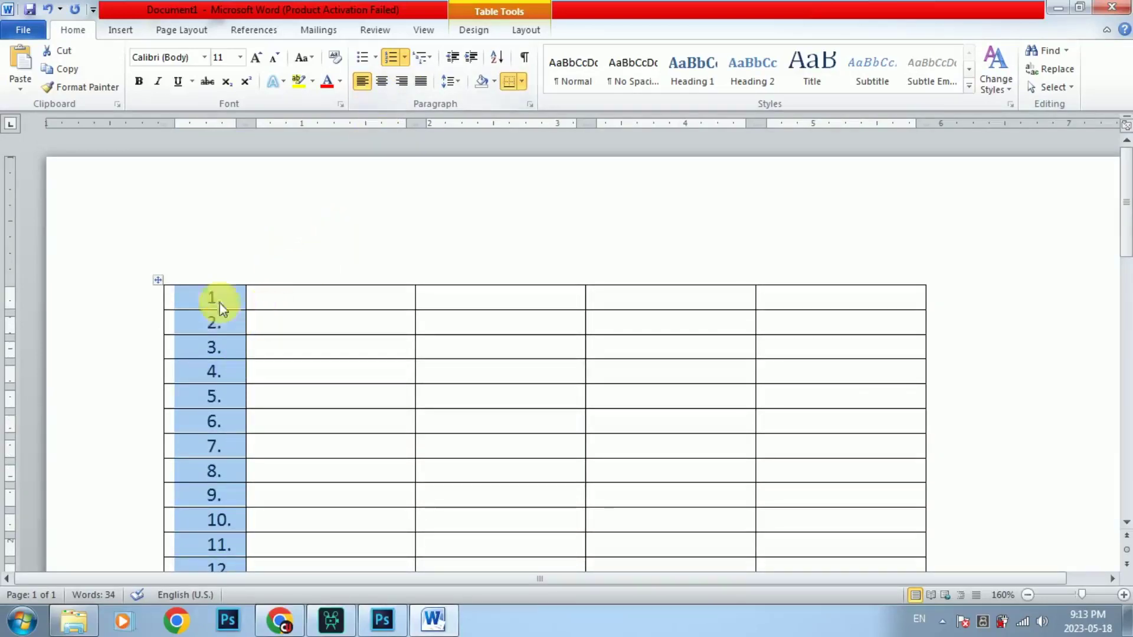
# - Remove the first column's numbering by choosing None
pyautogui.click(405, 57)
pyautogui.click(412, 202)
pyautogui.scroll(-2, 236, 243)
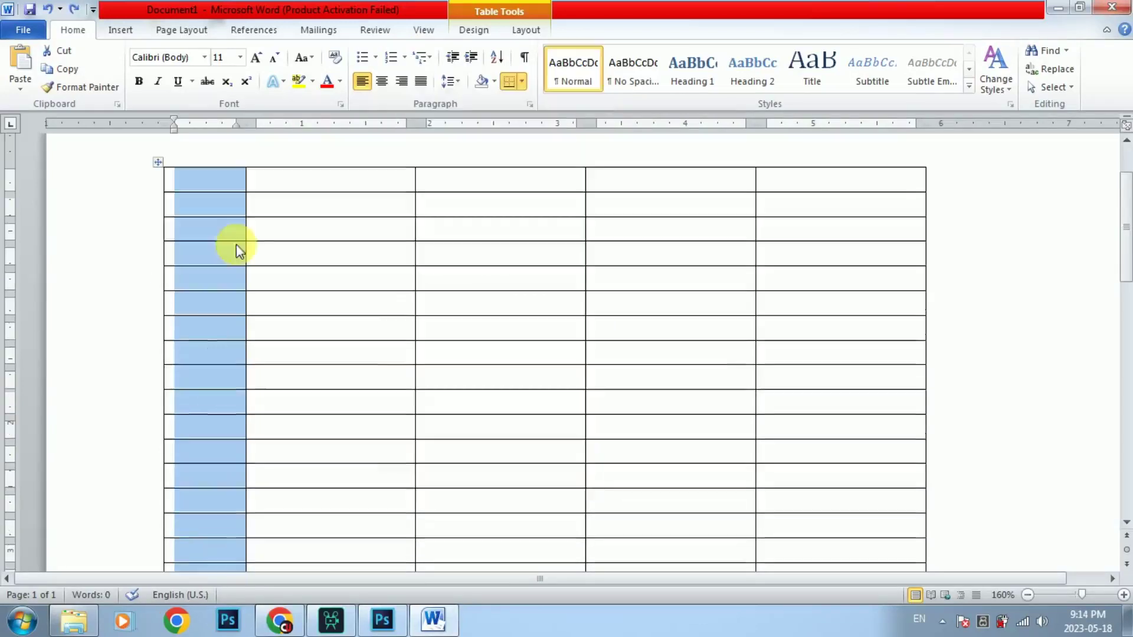
# - Define a new number format with style 1, 2, 3 reading 501 and apply it to column one
pyautogui.click(405, 58)
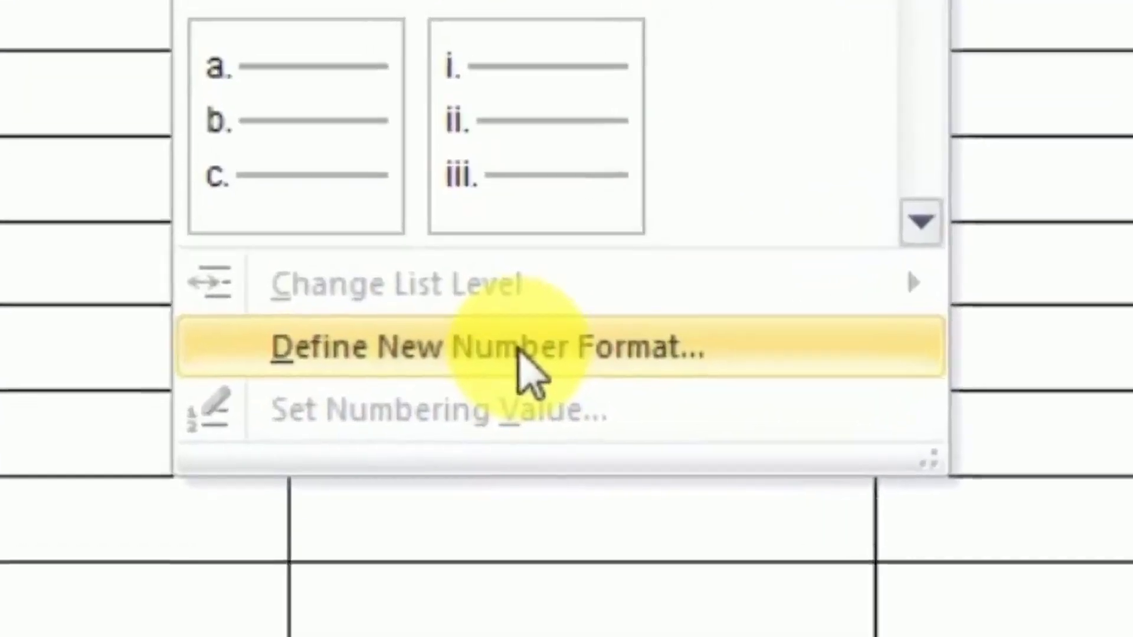
pyautogui.click(520, 348)
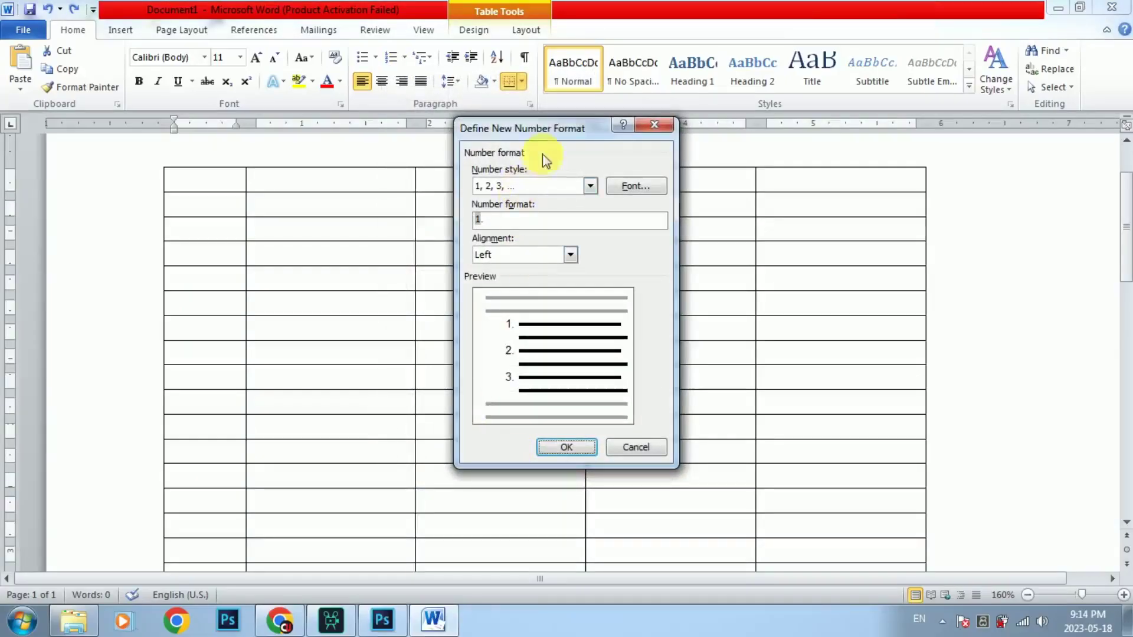
pyautogui.moveTo(547, 132); pyautogui.dragTo(501, 124)
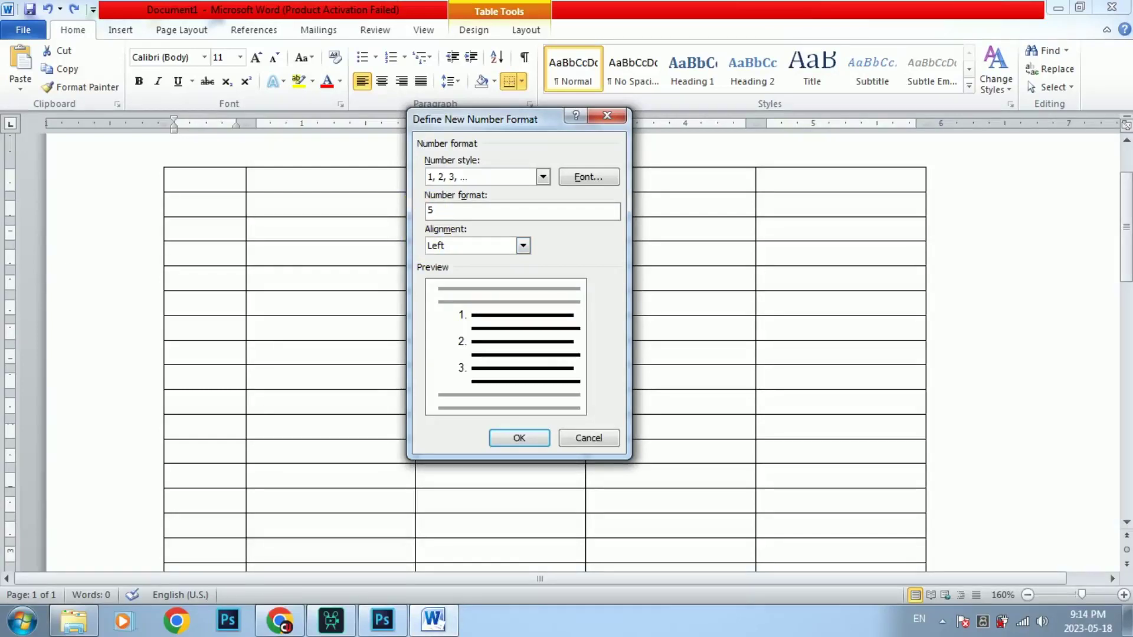
pyautogui.write('50')
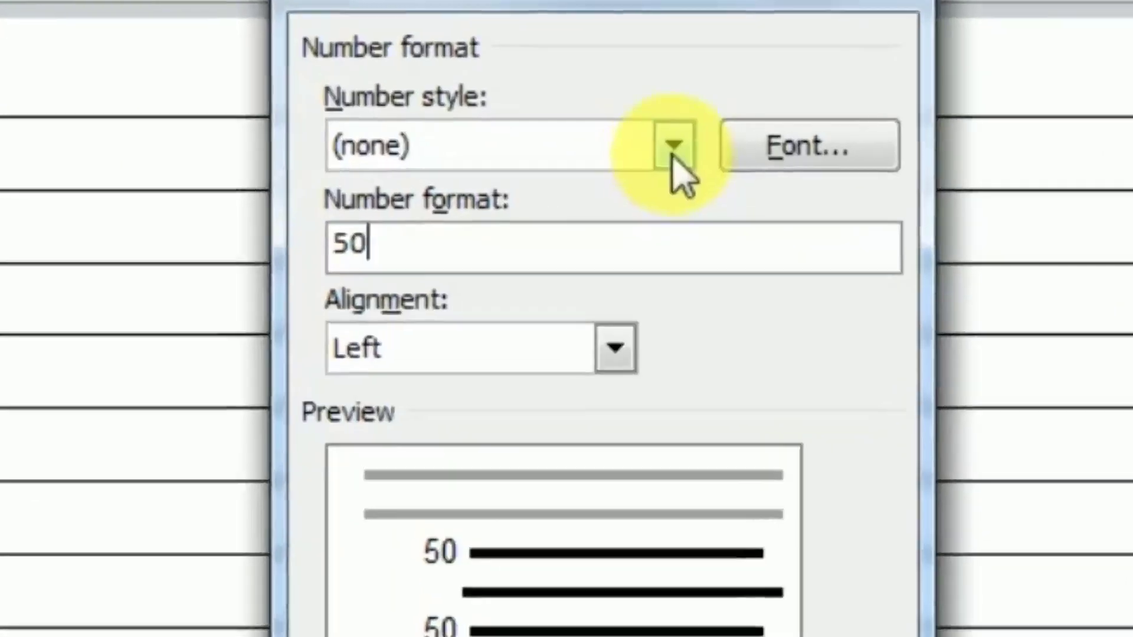
pyautogui.click(674, 154)
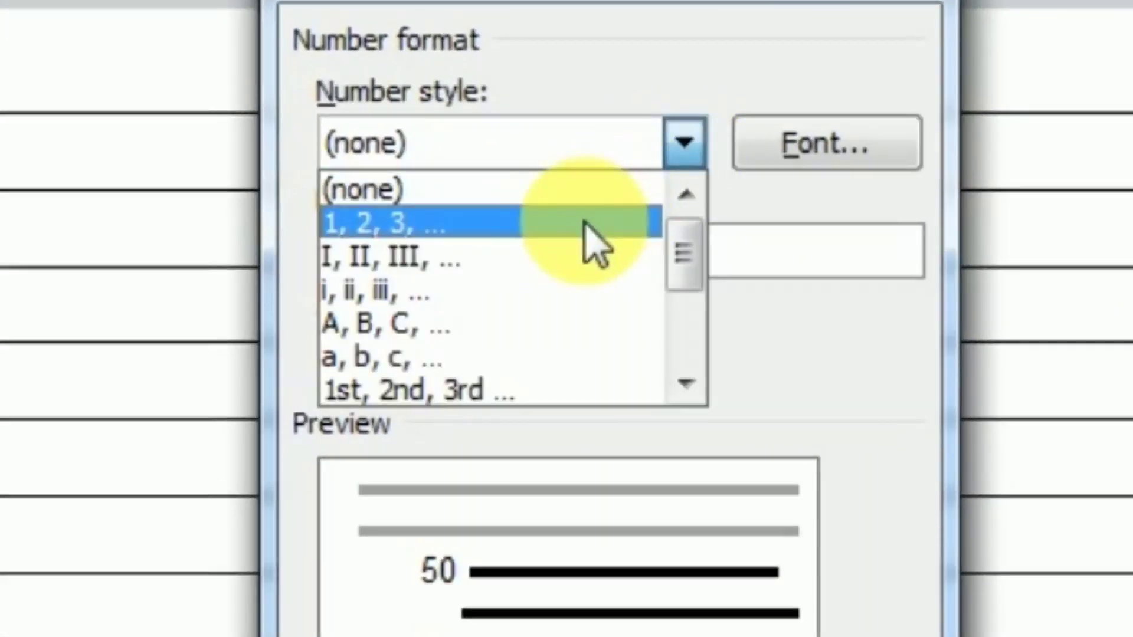
pyautogui.click(584, 223)
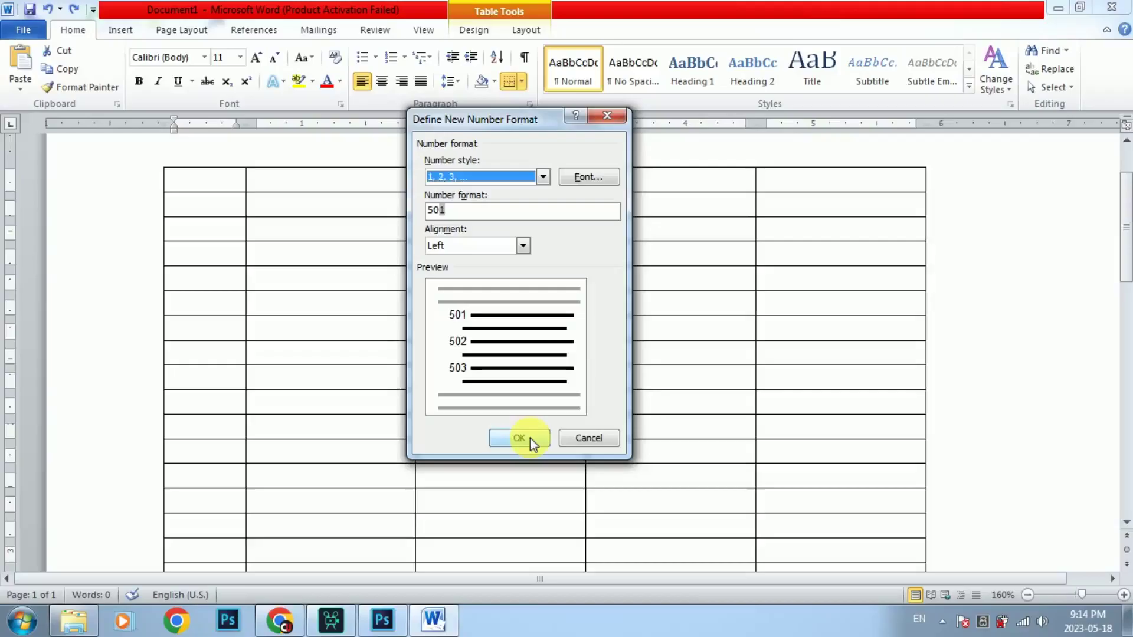
pyautogui.click(530, 438)
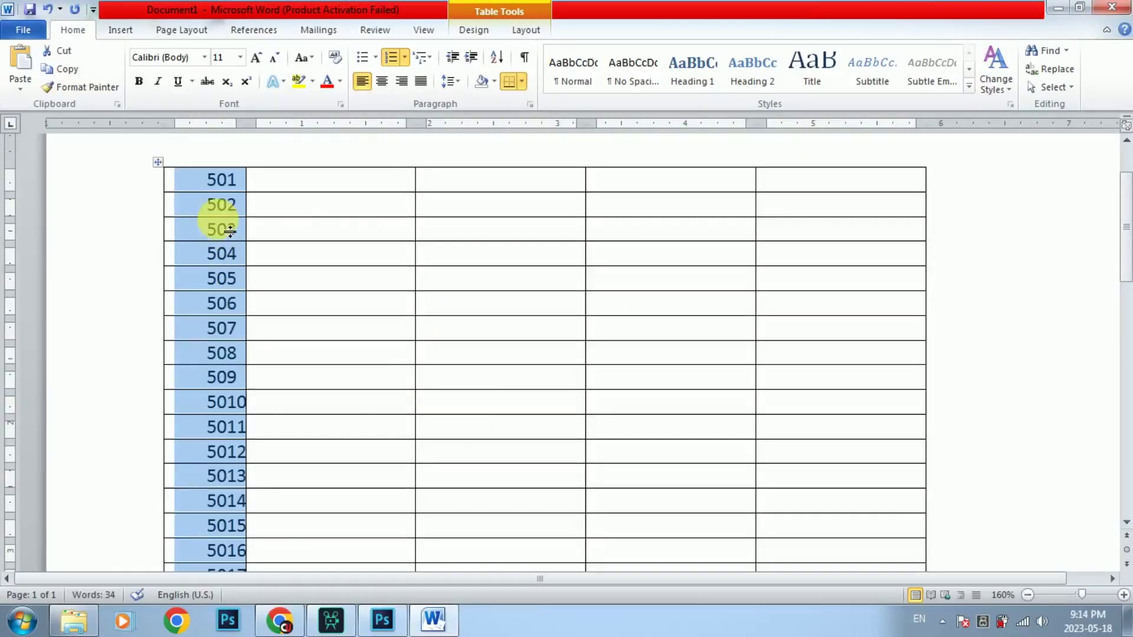
pyautogui.scroll(-8, 230, 230)
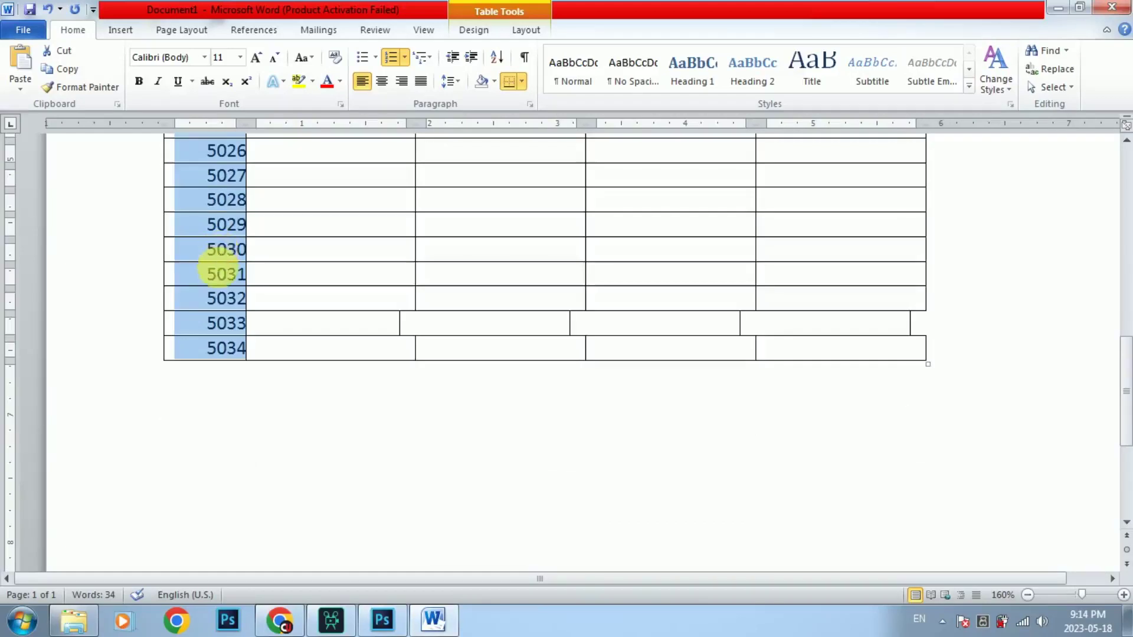
pyautogui.scroll(8, 218, 267)
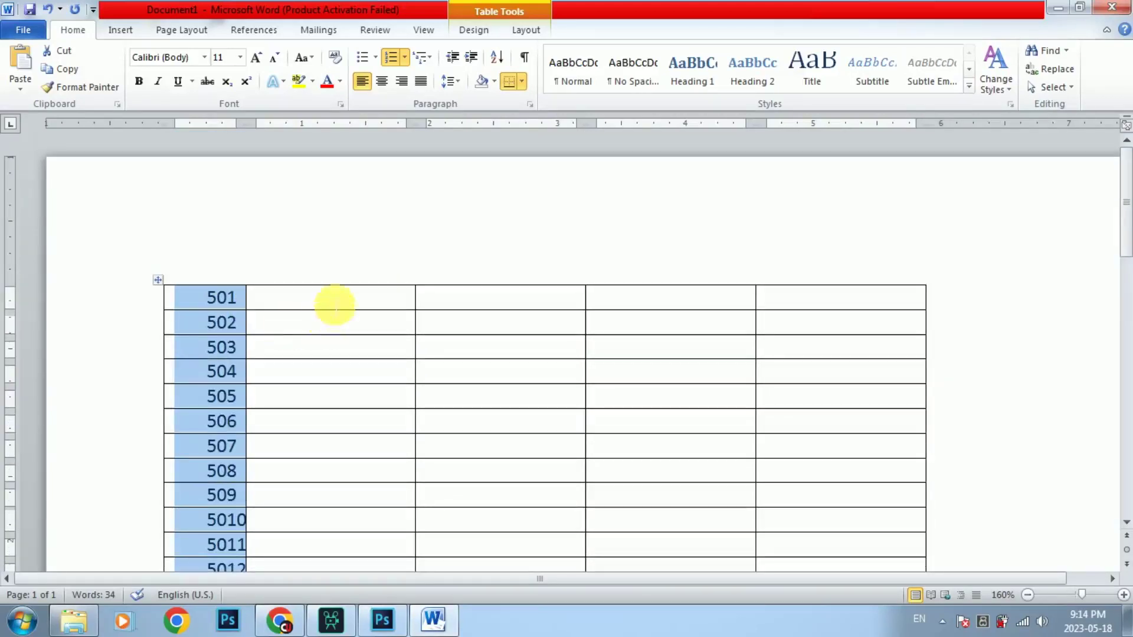
pyautogui.moveTo(334, 305); pyautogui.dragTo(358, 348)
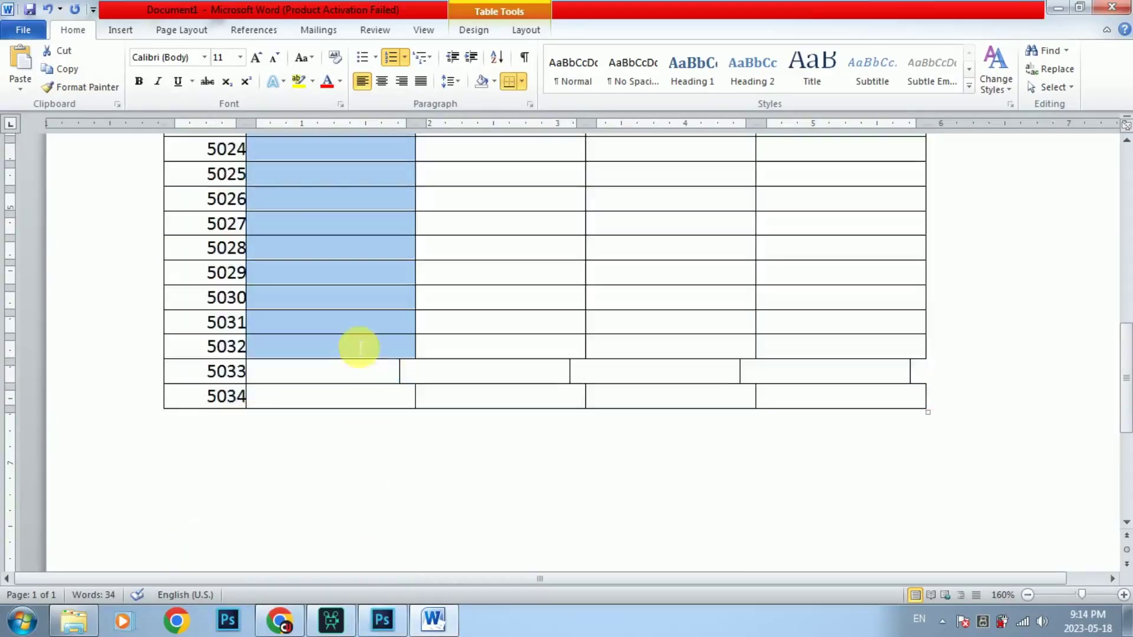
pyautogui.scroll(6, 346, 372)
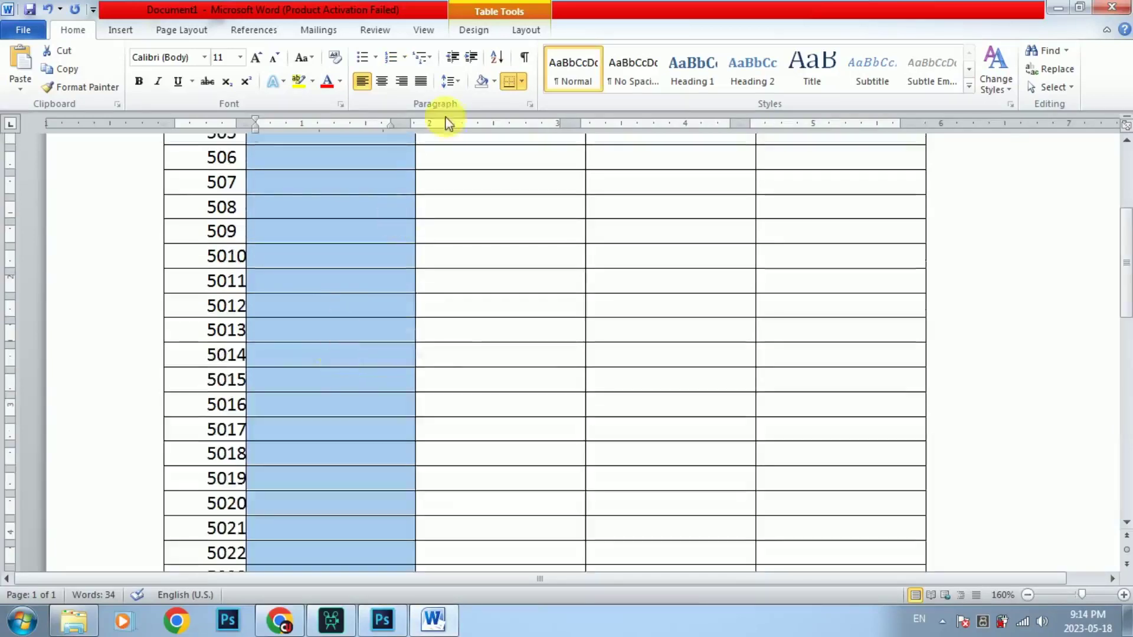
pyautogui.click(399, 59)
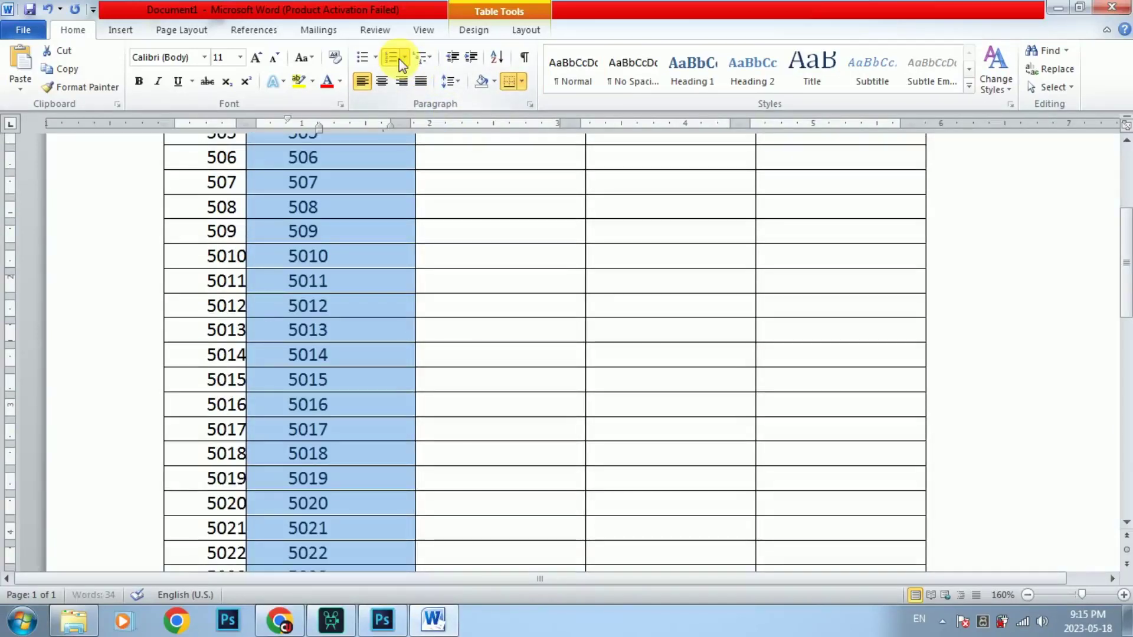
pyautogui.scroll(4, 356, 240)
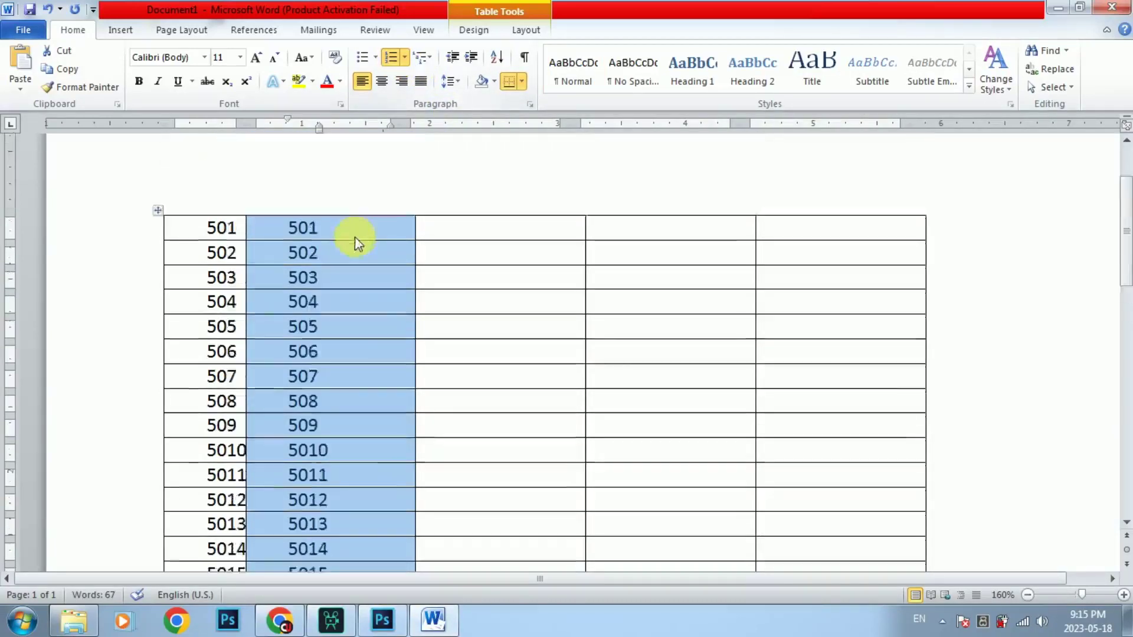
pyautogui.click(45, 10)
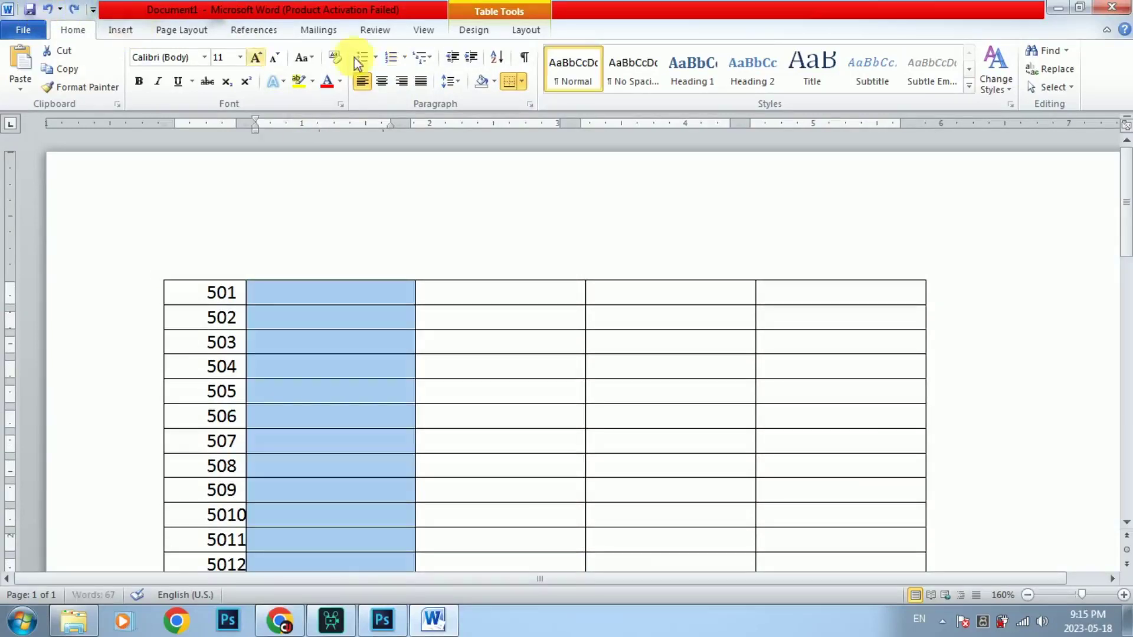
# - Define a custom 1, 2, 3 number format reading 41 and apply it to the second column
pyautogui.click(406, 59)
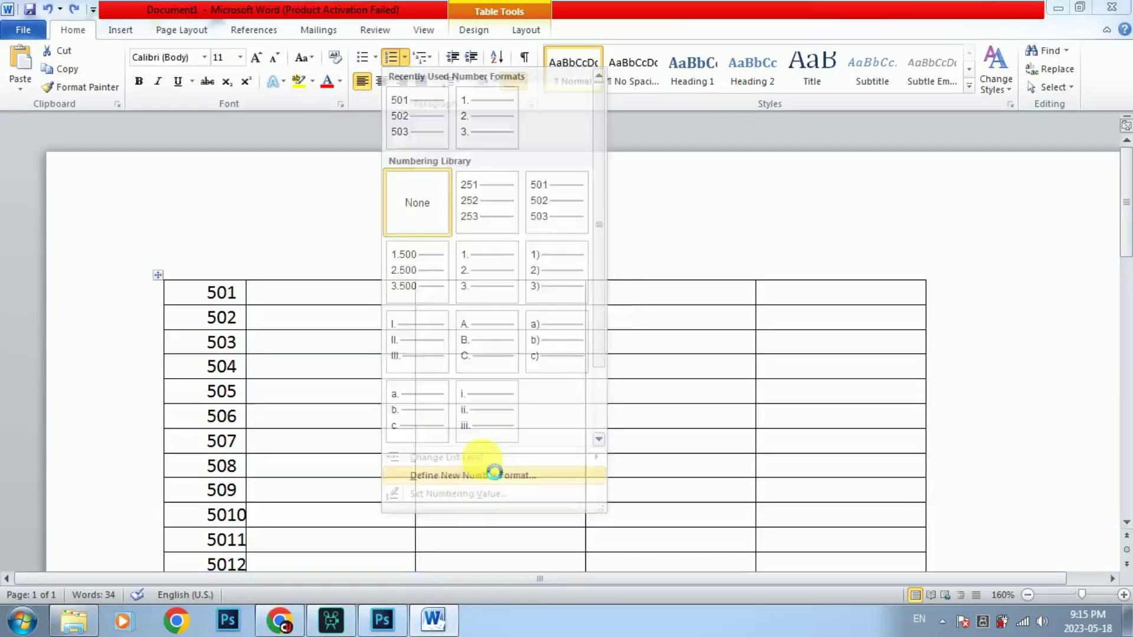
pyautogui.click(470, 476)
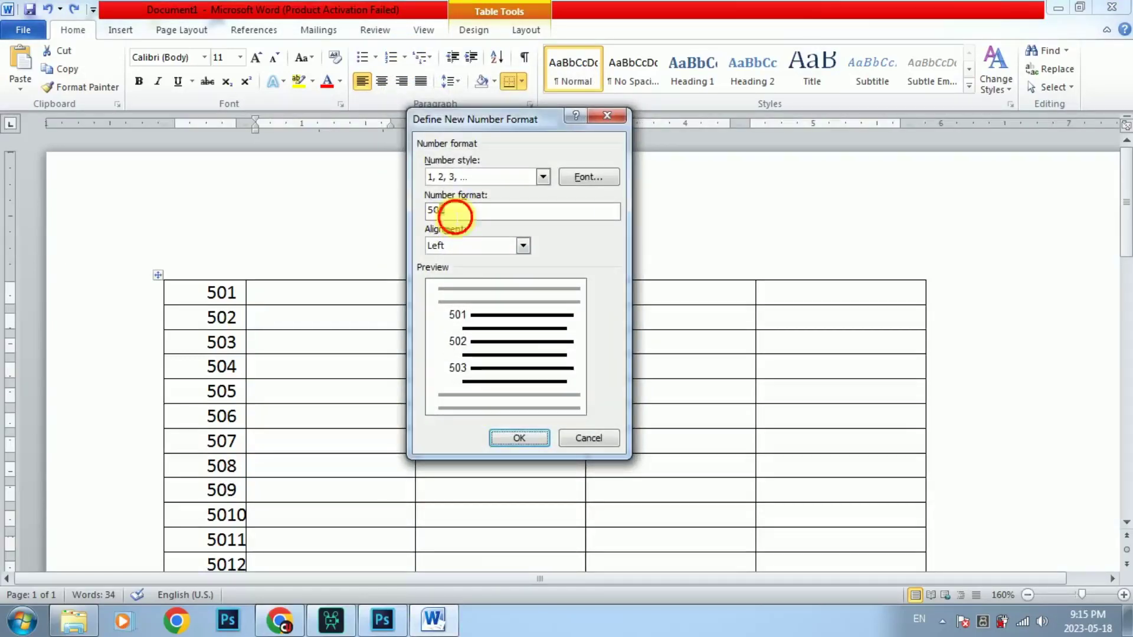
pyautogui.moveTo(455, 216); pyautogui.dragTo(437, 214)
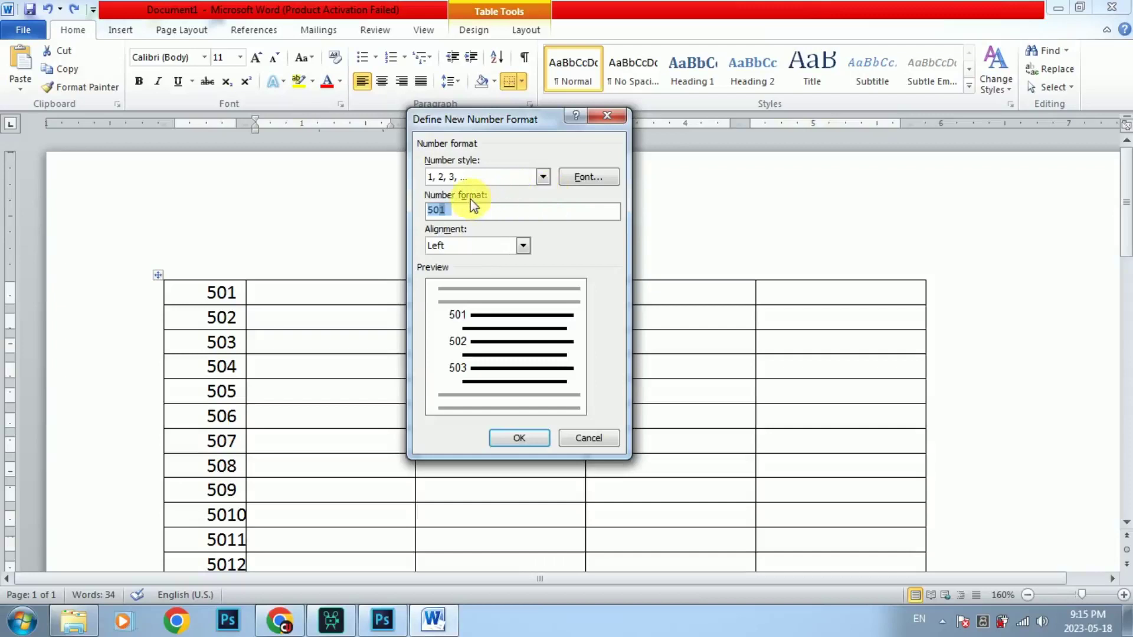
pyautogui.write('8')
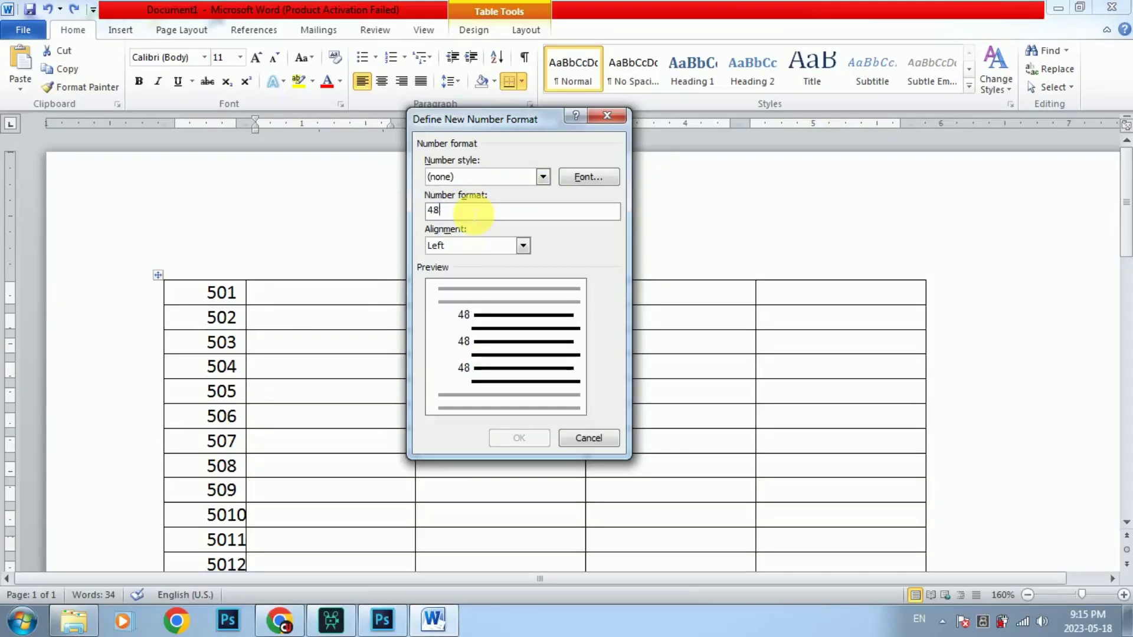
pyautogui.press('BackSpace')
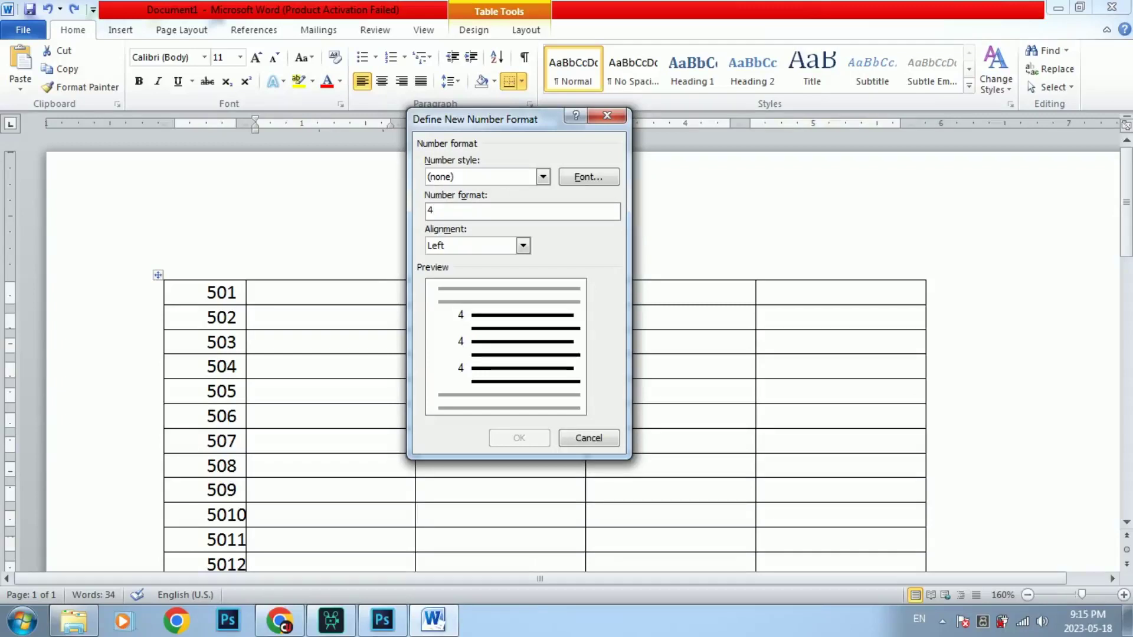
pyautogui.click(542, 177)
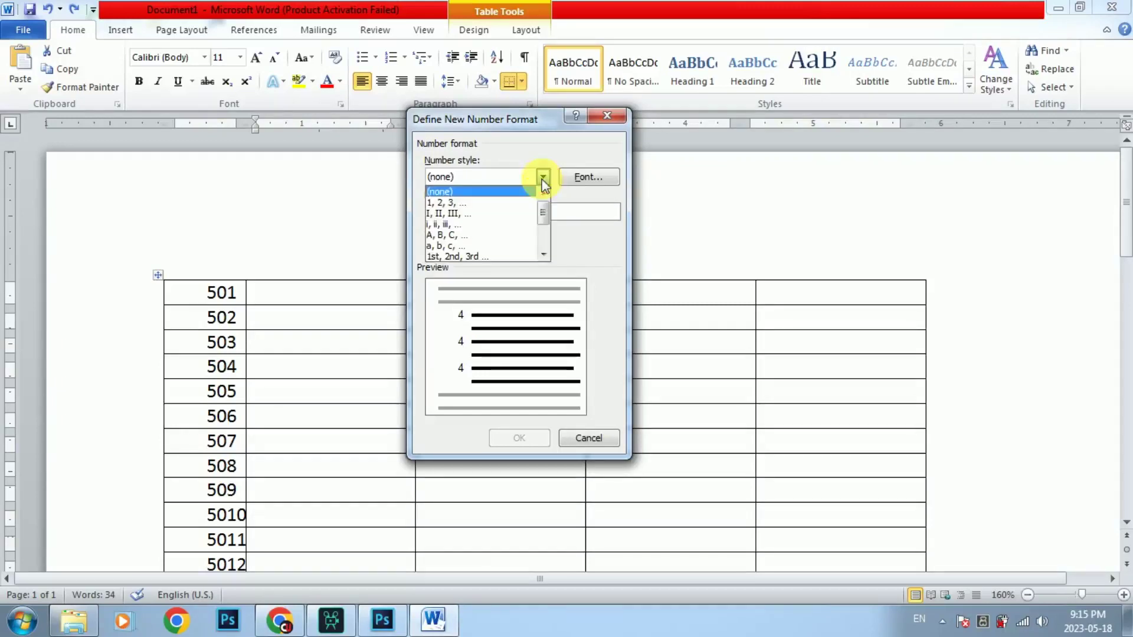
pyautogui.click(519, 202)
pyautogui.click(505, 220)
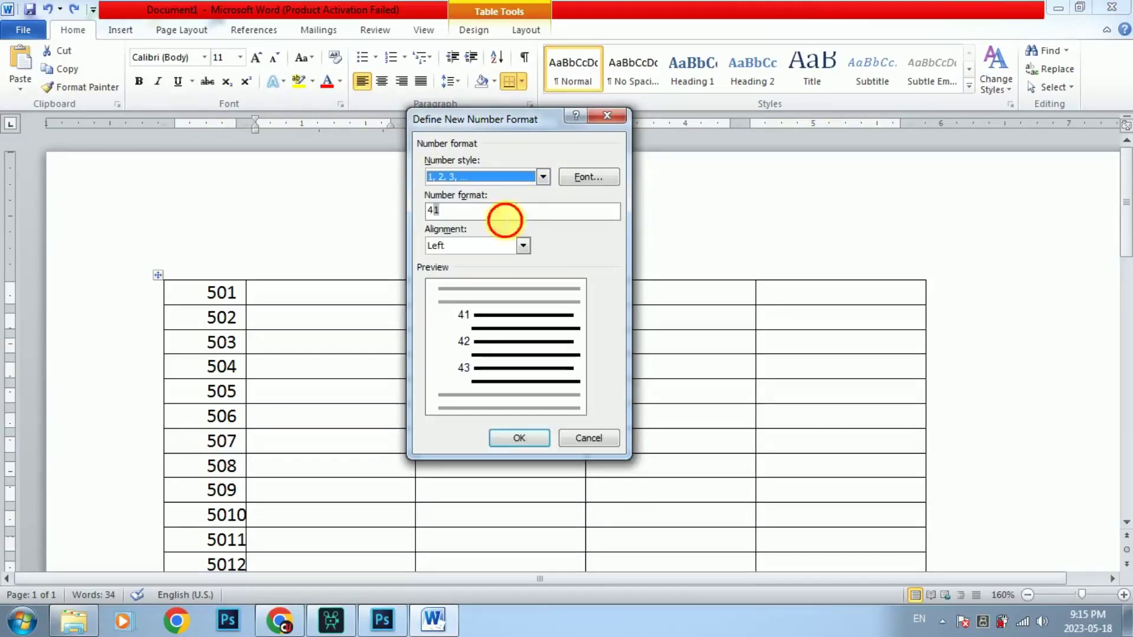
pyautogui.press('BackSpace')
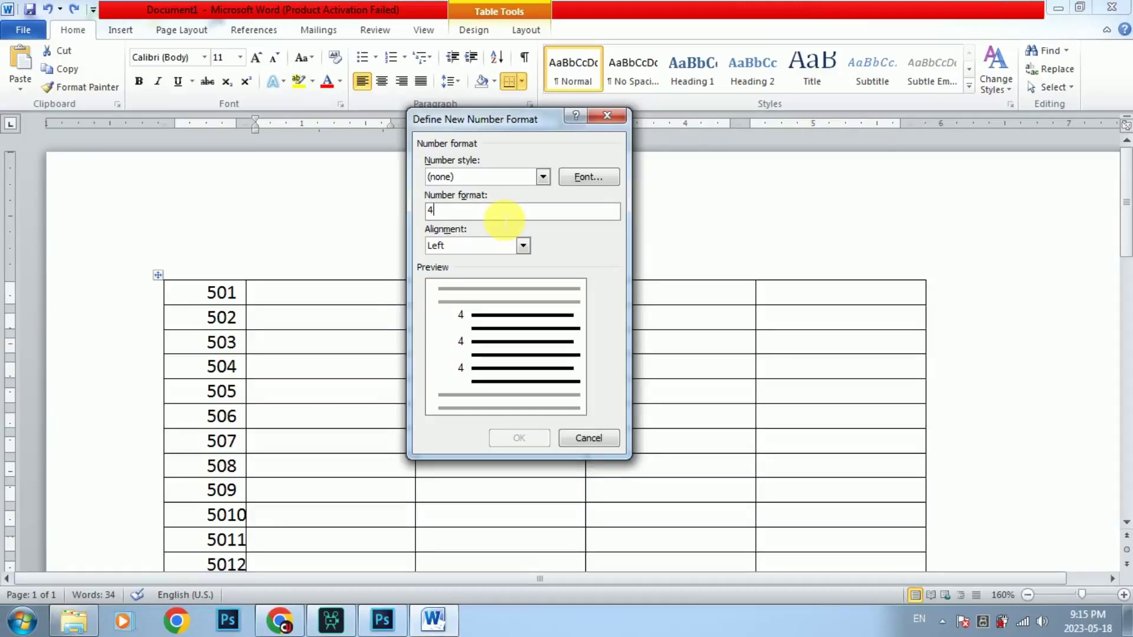
pyautogui.write('8')
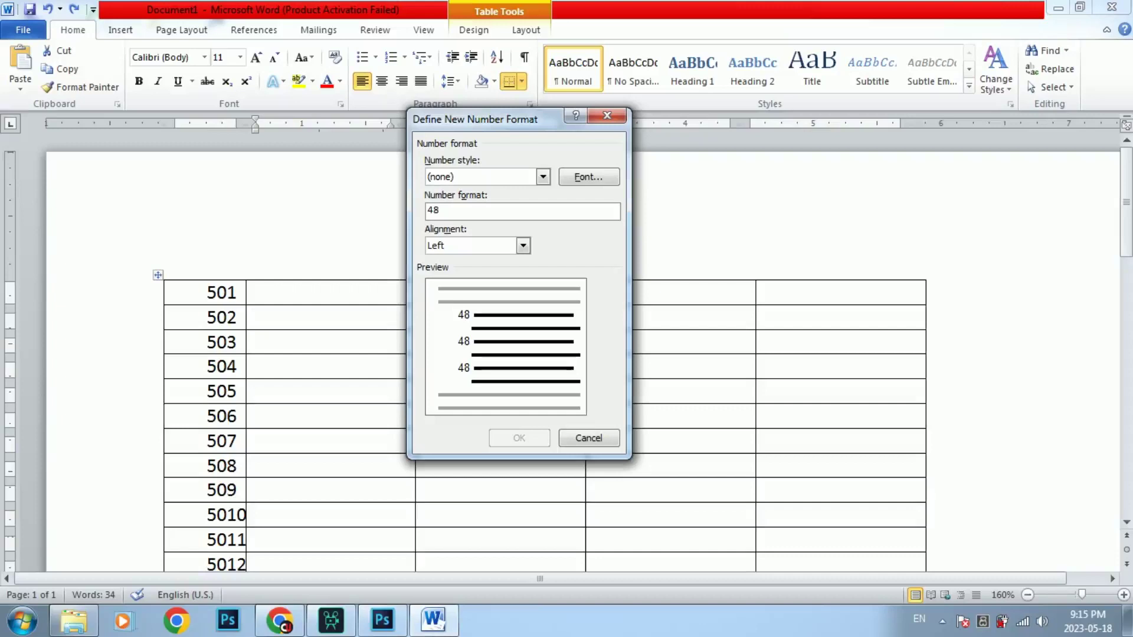
pyautogui.click(541, 176)
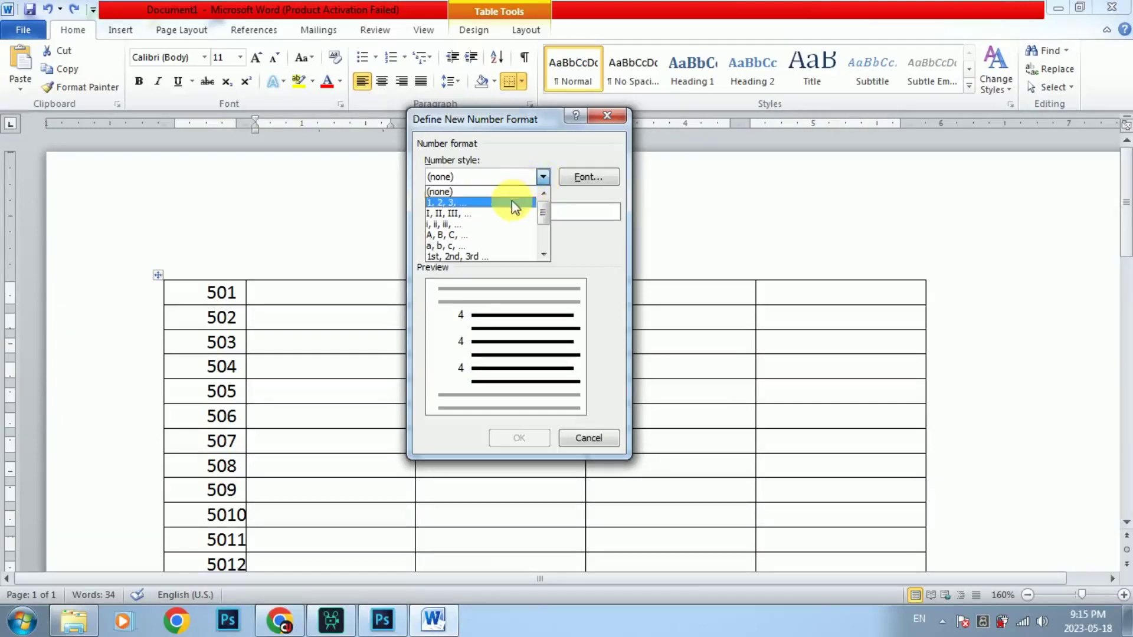
pyautogui.click(505, 202)
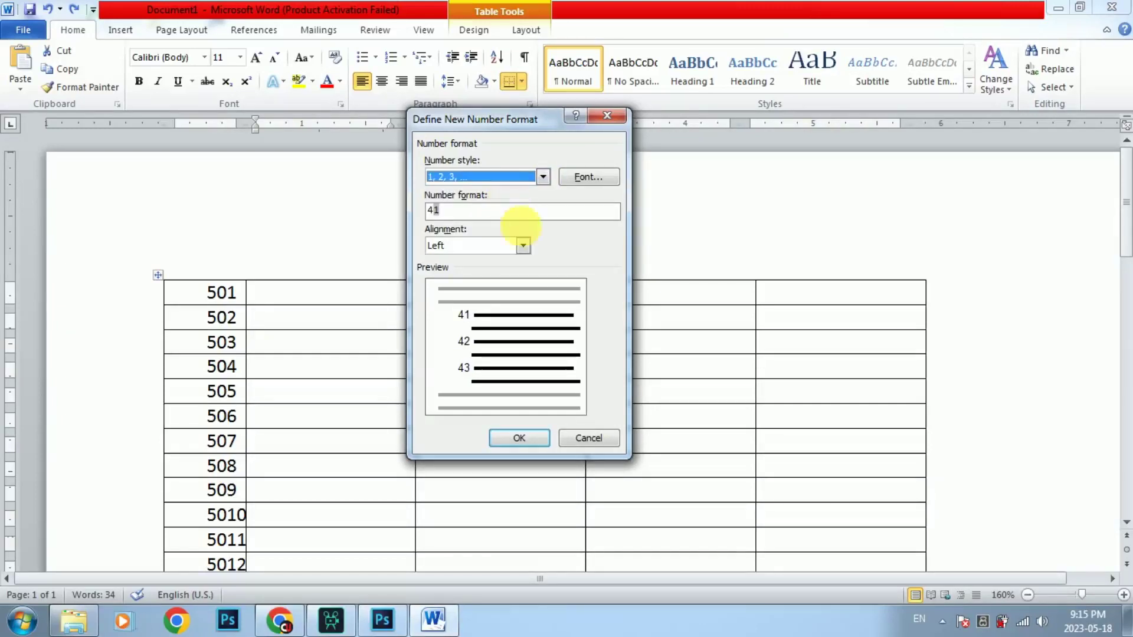
pyautogui.click(518, 437)
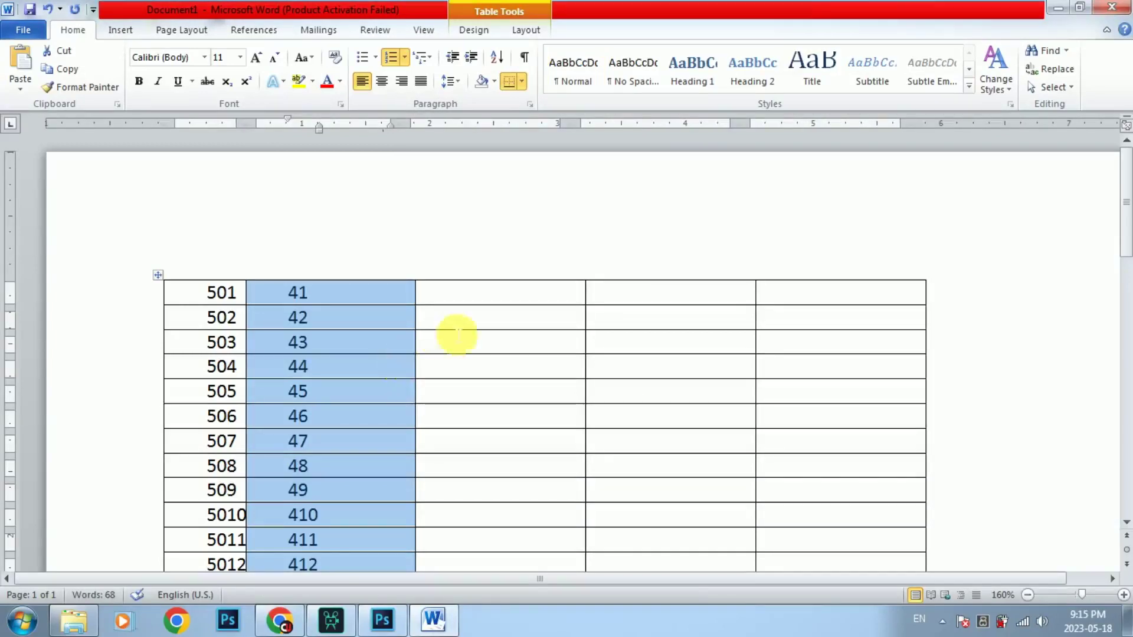
# - Select column three's cells and apply a custom A, B, C number format reading 4A
pyautogui.click(468, 299)
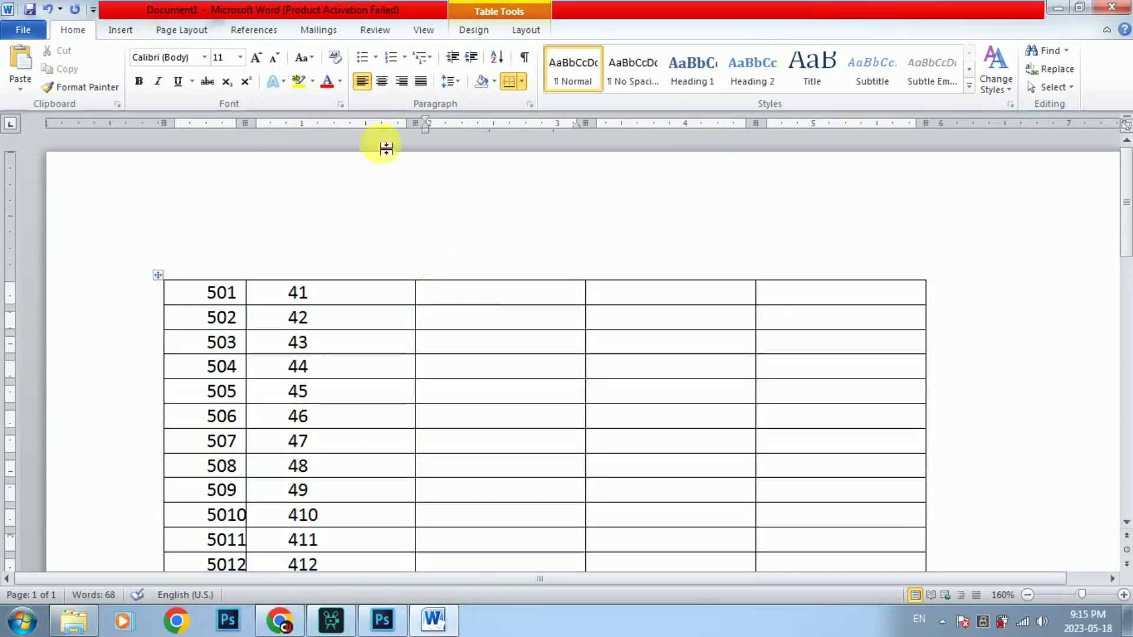
pyautogui.moveTo(461, 296); pyautogui.dragTo(529, 528)
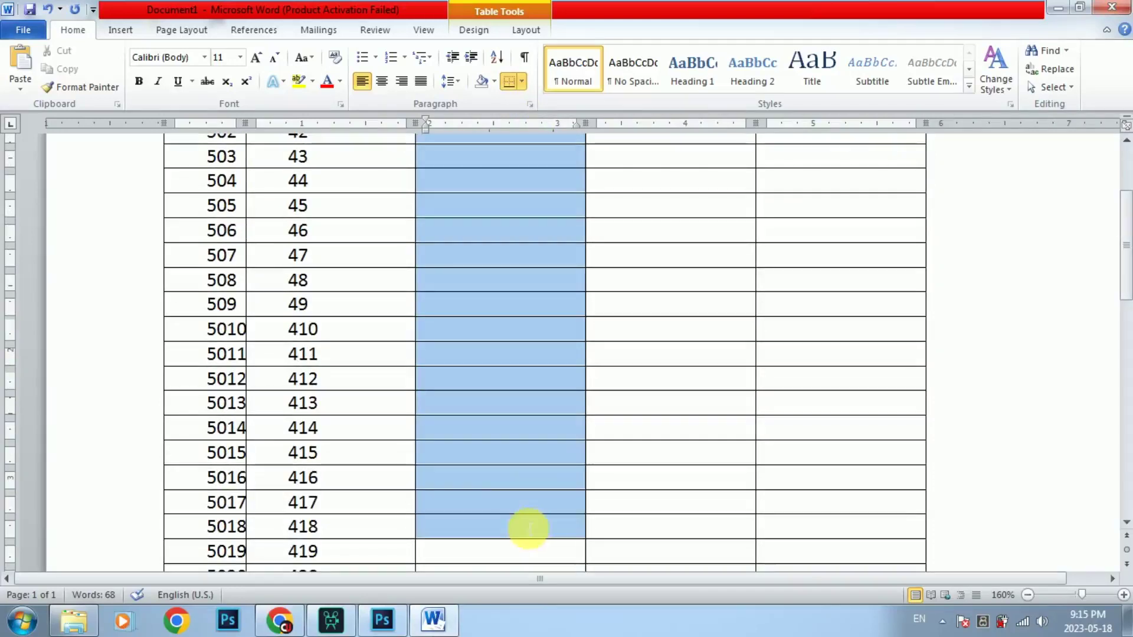
pyautogui.click(405, 57)
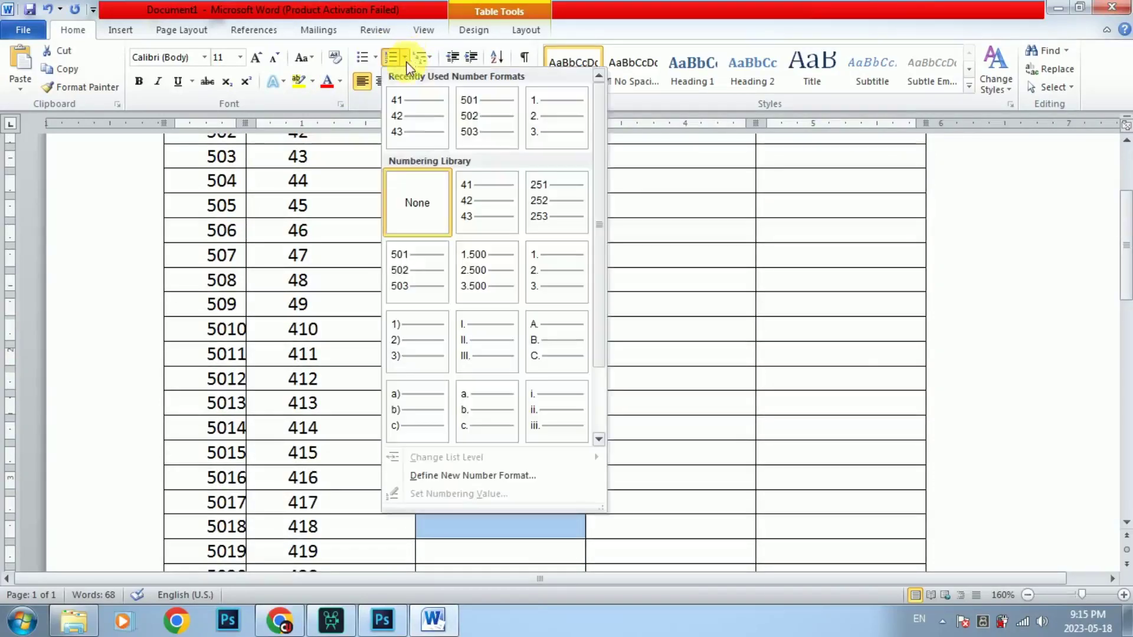
pyautogui.click(457, 476)
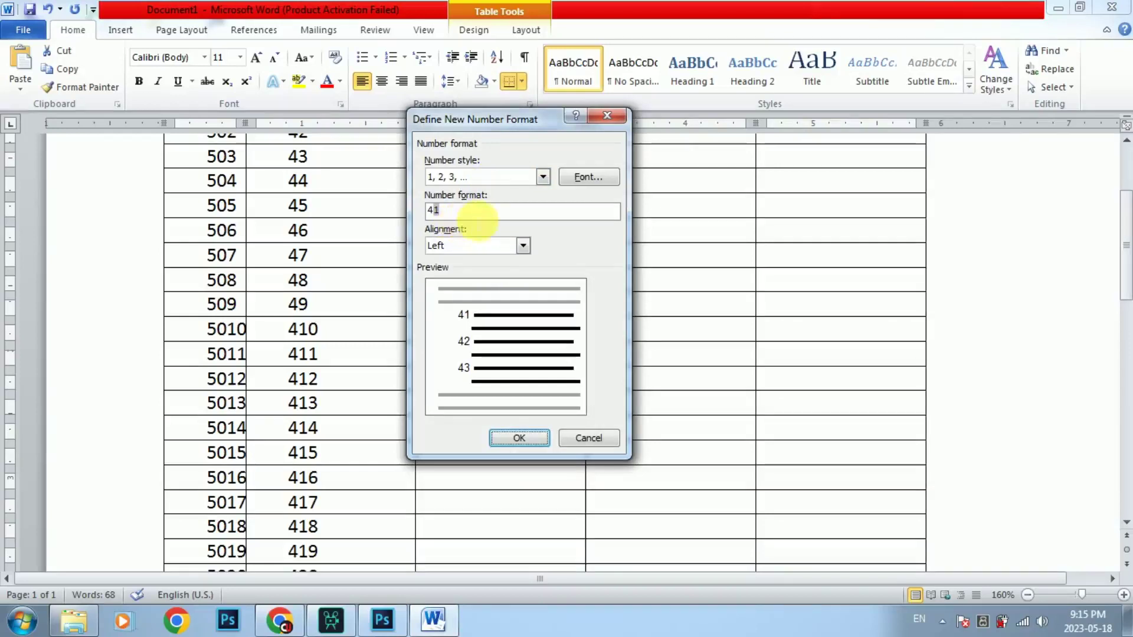
pyautogui.click(542, 178)
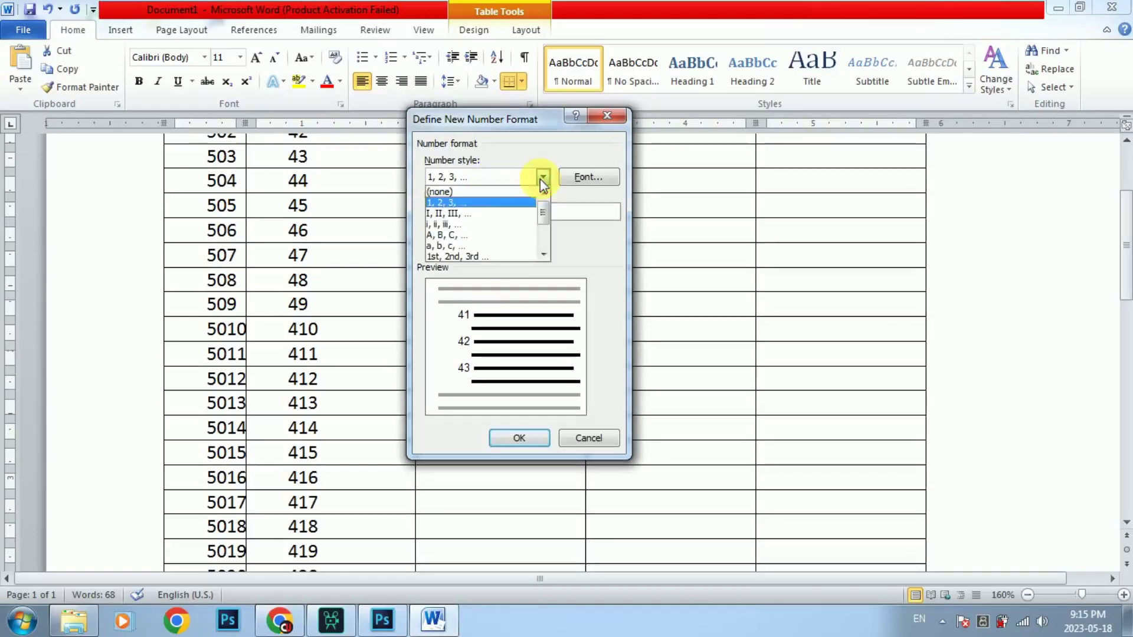
pyautogui.click(487, 236)
pyautogui.click(508, 438)
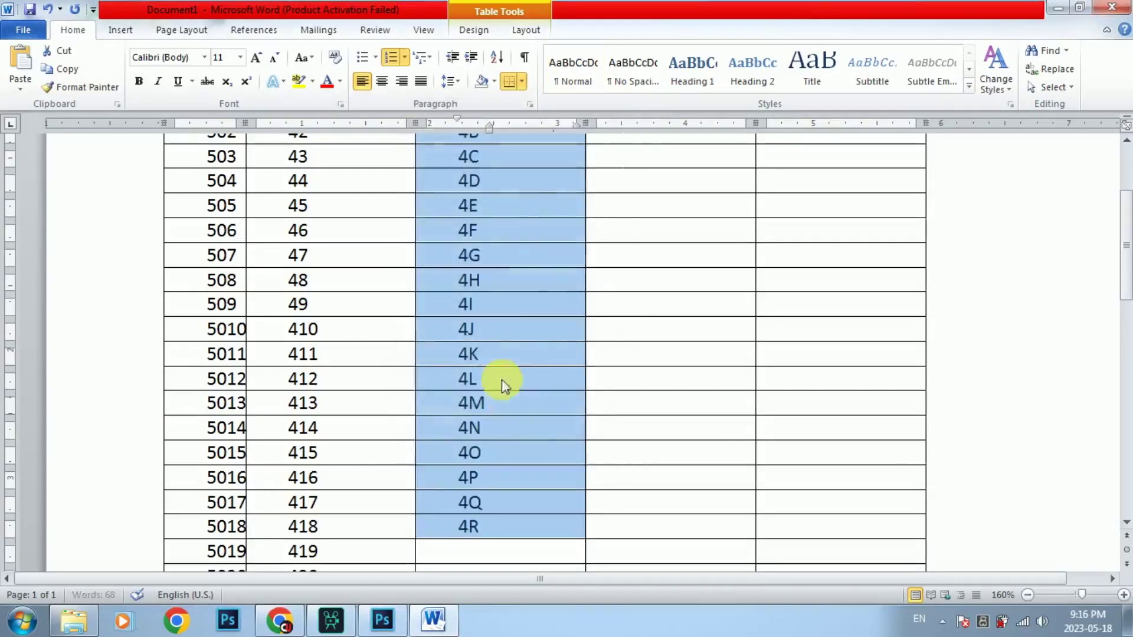
pyautogui.click(508, 331)
pyautogui.scroll(2, 515, 337)
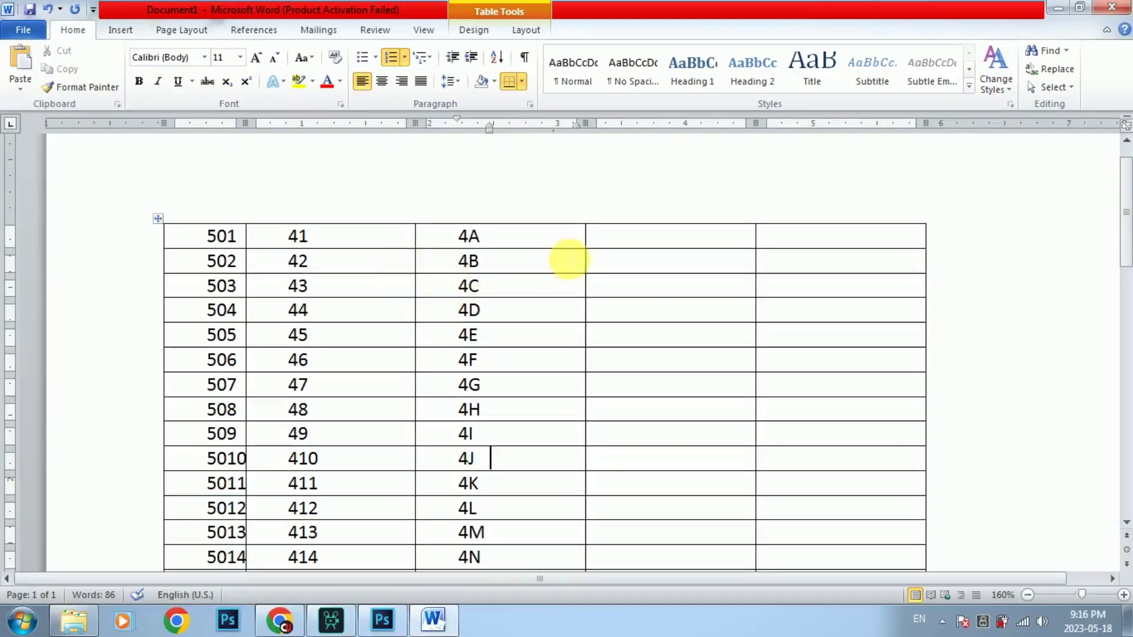
# - Select column four's cells and apply a custom 1, 2, 3 number format reading 301
pyautogui.moveTo(623, 238); pyautogui.dragTo(663, 426)
pyautogui.click(404, 58)
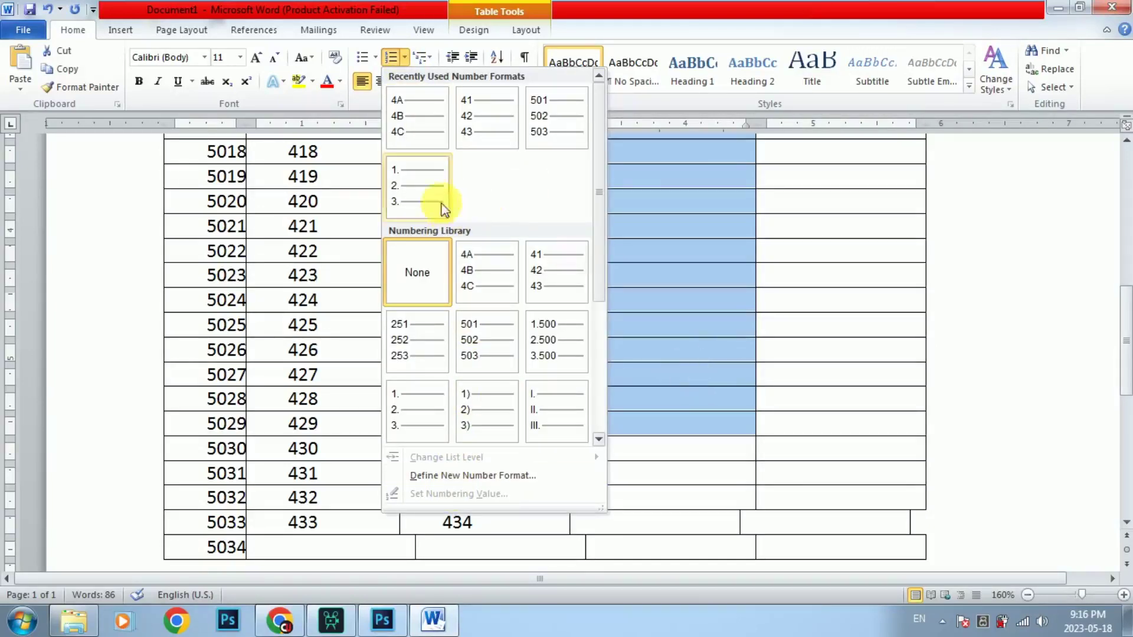
pyautogui.click(468, 476)
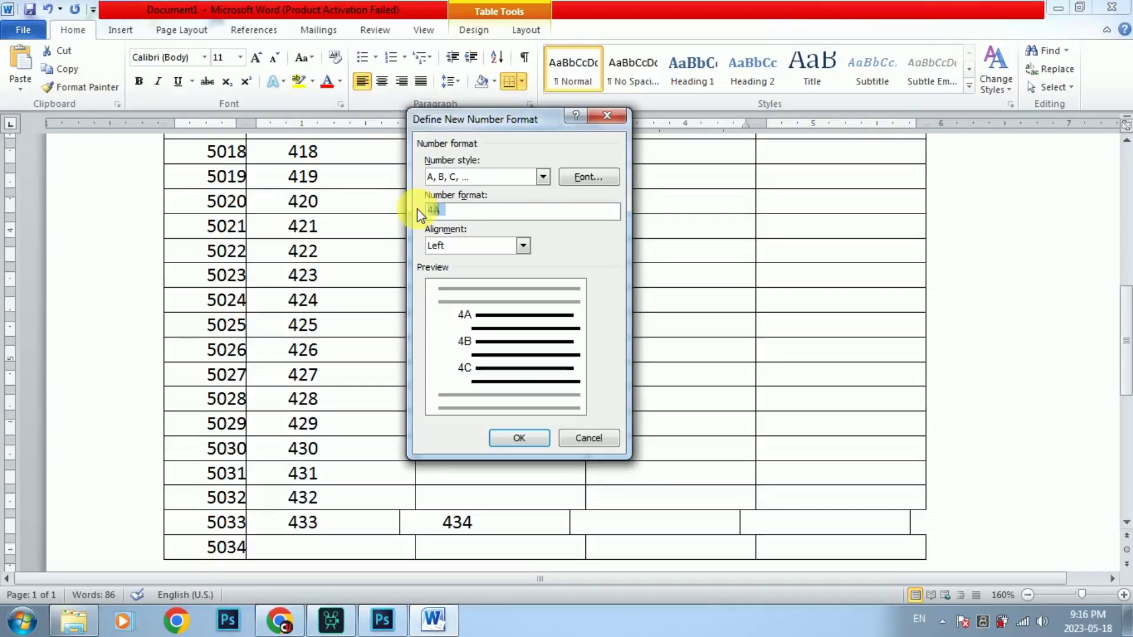
pyautogui.write('30')
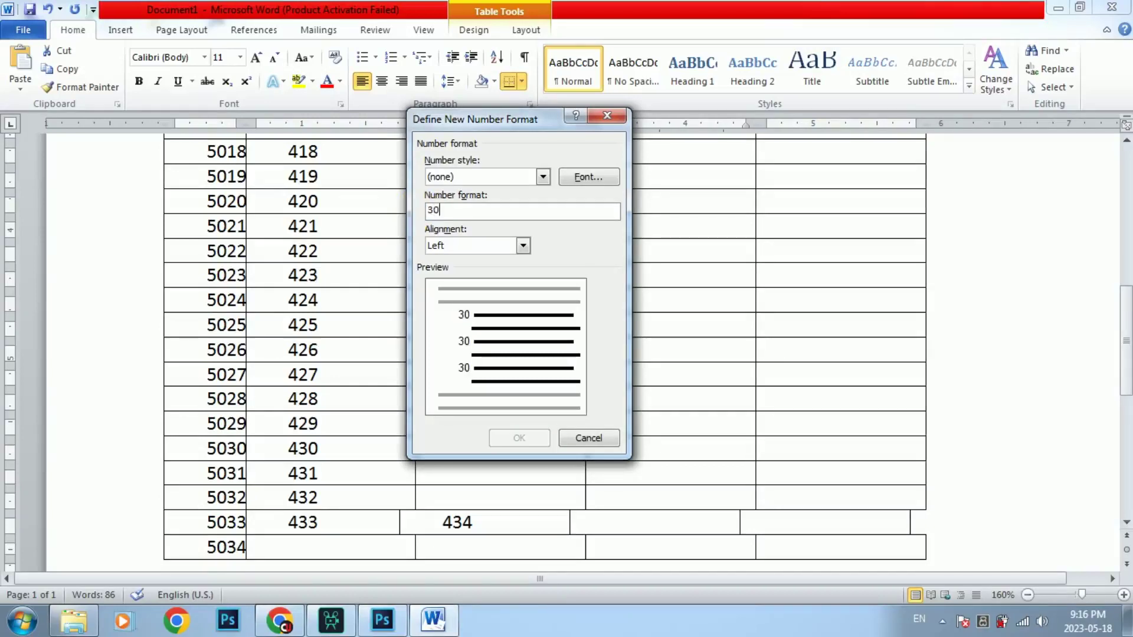
pyautogui.click(539, 181)
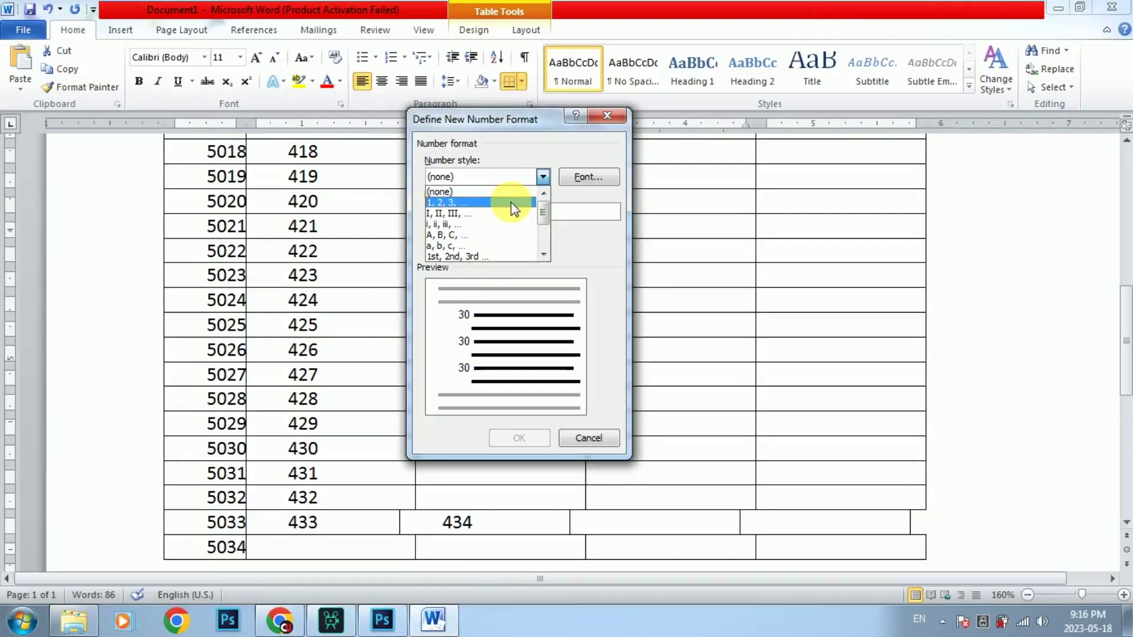
pyautogui.click(513, 203)
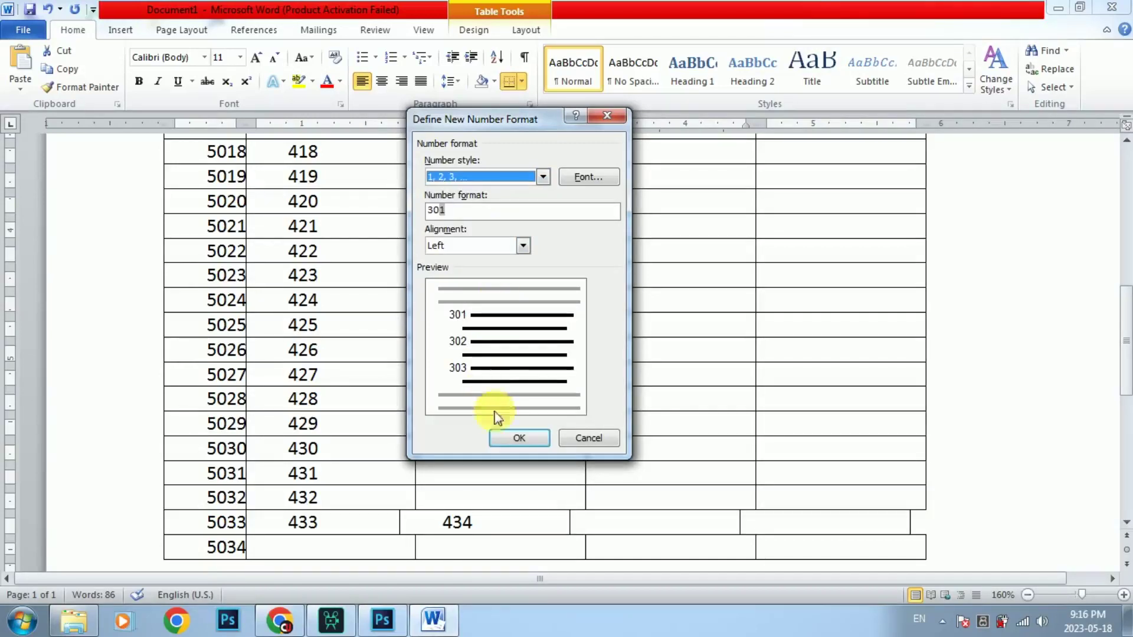
pyautogui.click(508, 439)
pyautogui.scroll(8, 590, 329)
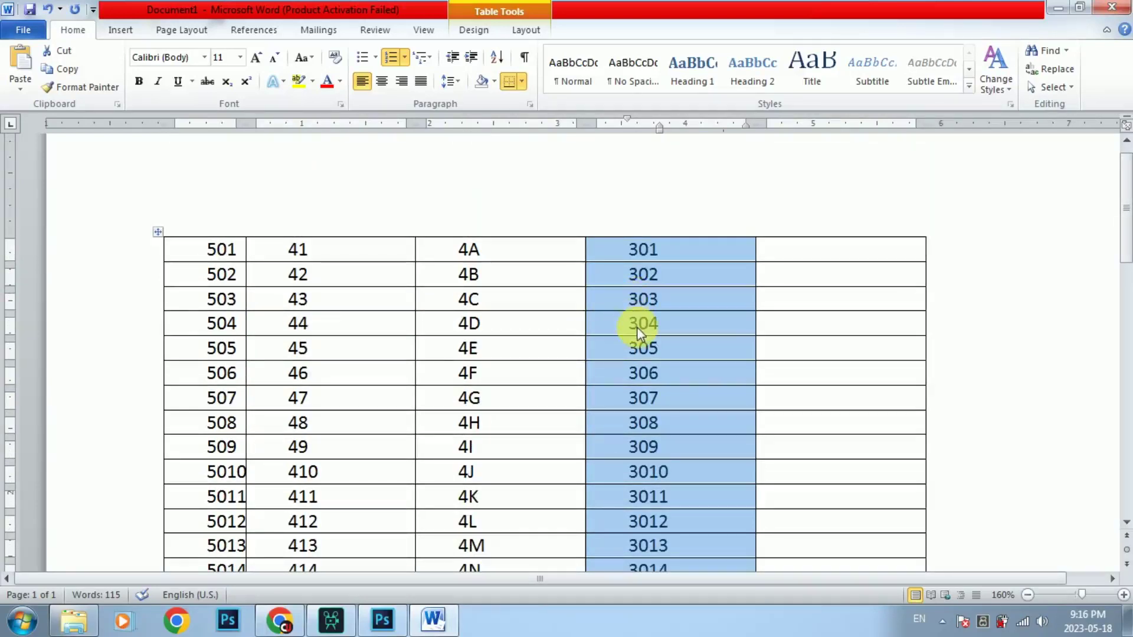
# - Select the first column's numbered entries from 5010 down to the table bottom
pyautogui.scroll(-2, 636, 327)
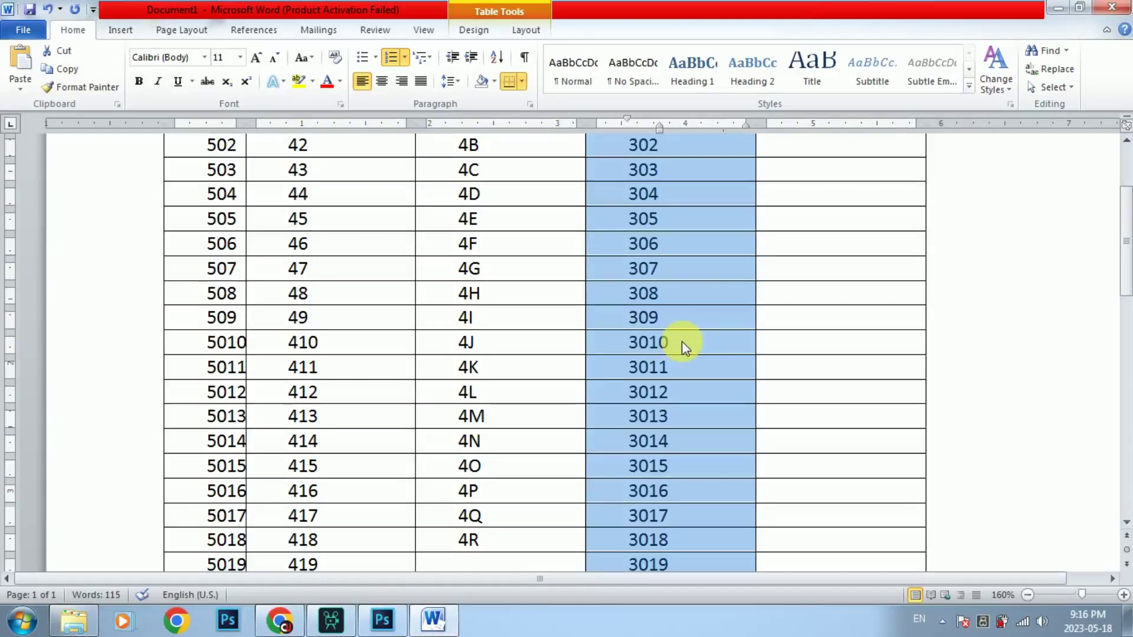
pyautogui.click(645, 348)
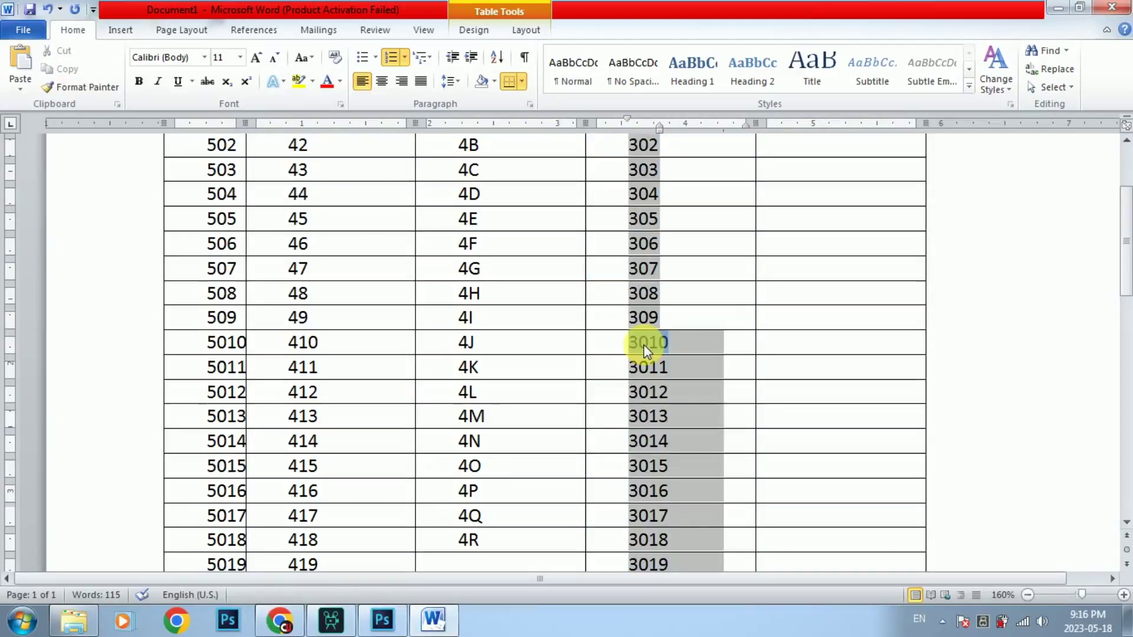
pyautogui.moveTo(208, 352)
pyautogui.mouseDown()
pyautogui.moveTo(230, 369)
pyautogui.moveTo(242, 563)
pyautogui.mouseUp()
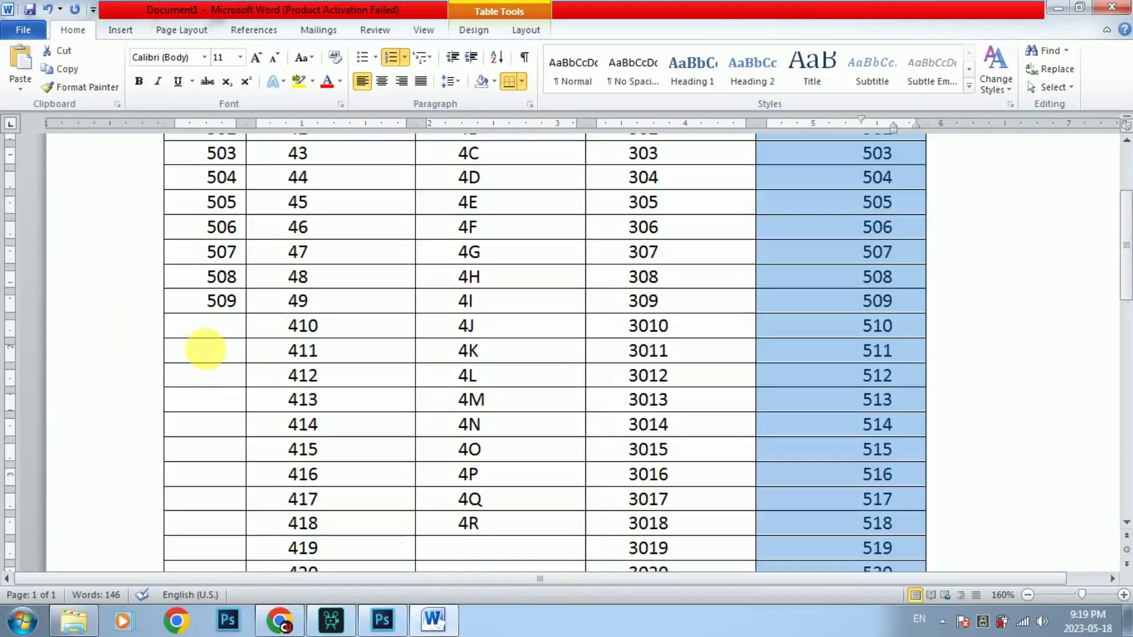
pyautogui.scroll(3, 205, 349)
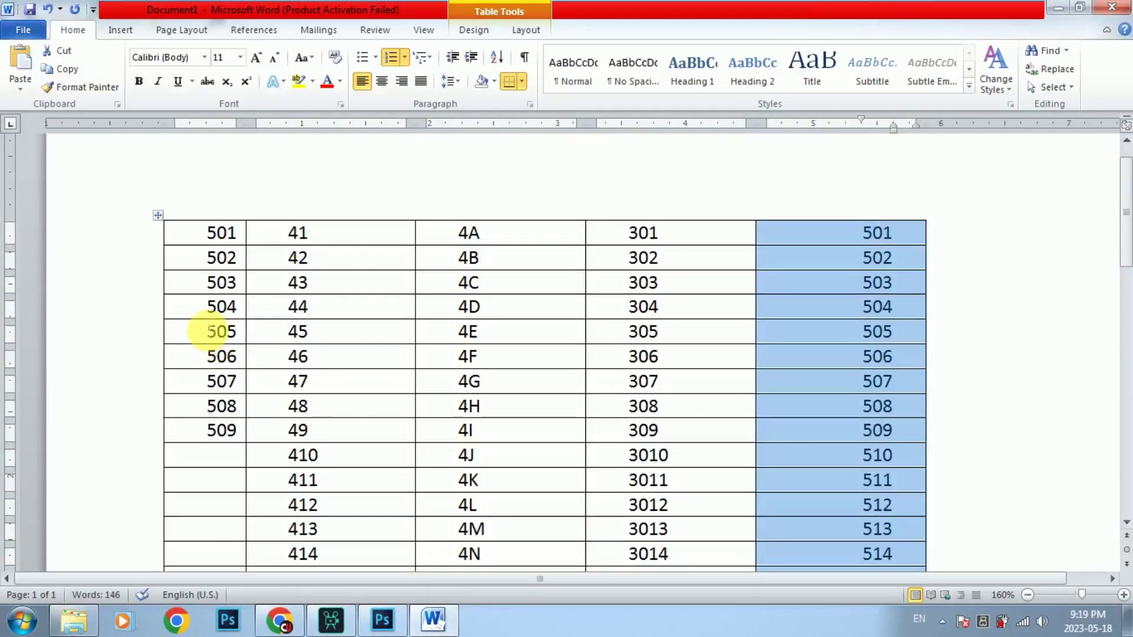
# - Erase the 4A–4R labels from the third column and select its now-empty cells
pyautogui.scroll(-3, 209, 308)
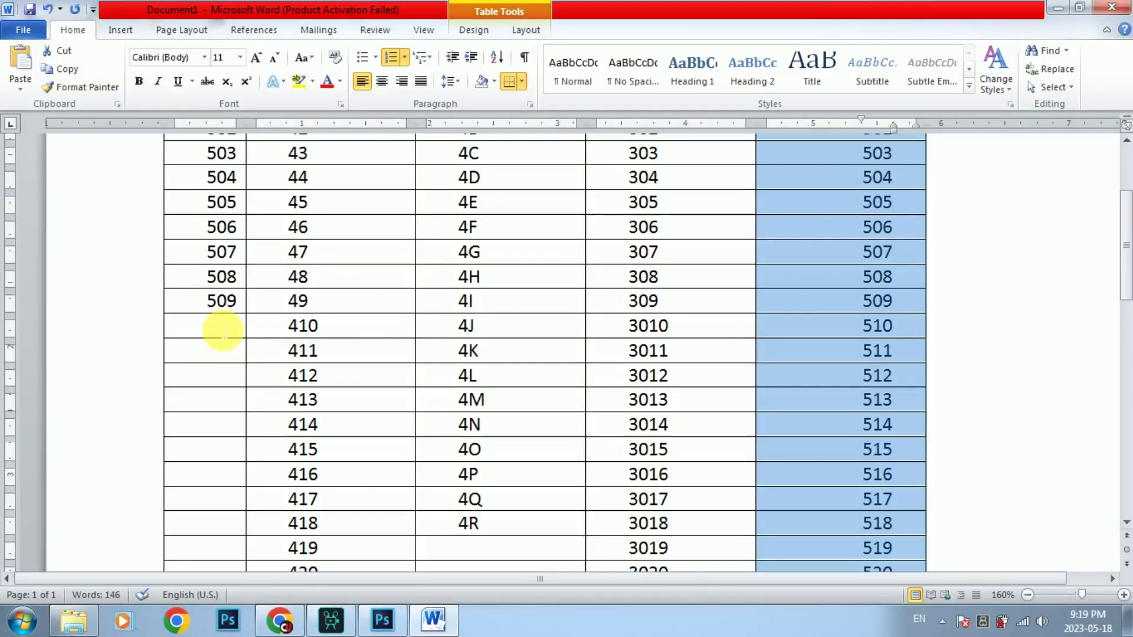
pyautogui.scroll(3, 474, 297)
pyautogui.scroll(-9, 918, 296)
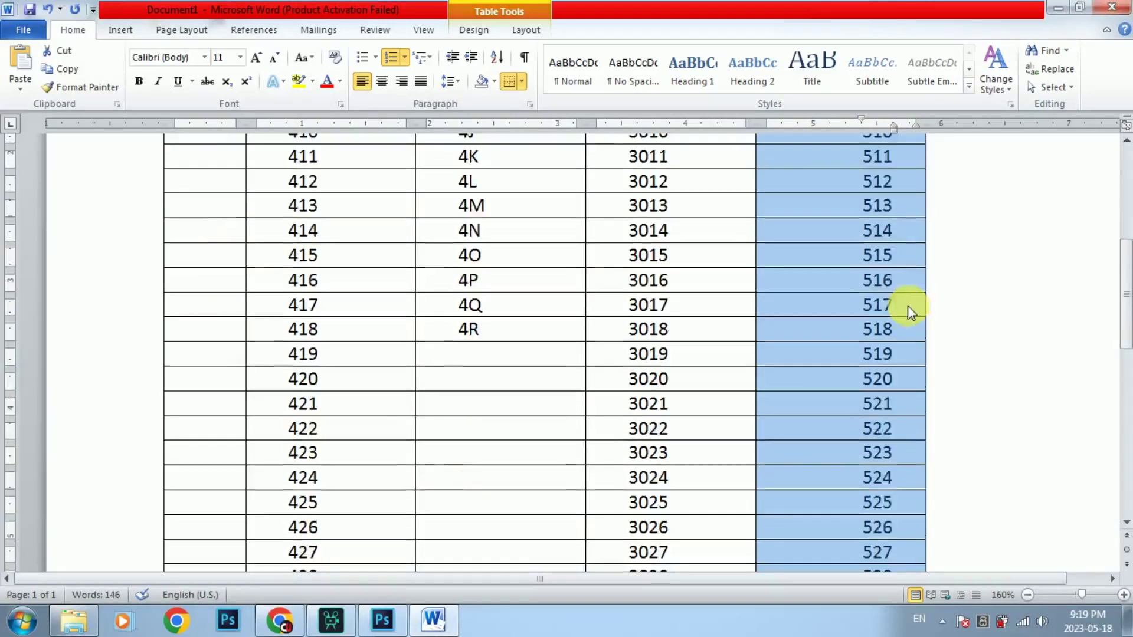
pyautogui.scroll(9, 809, 354)
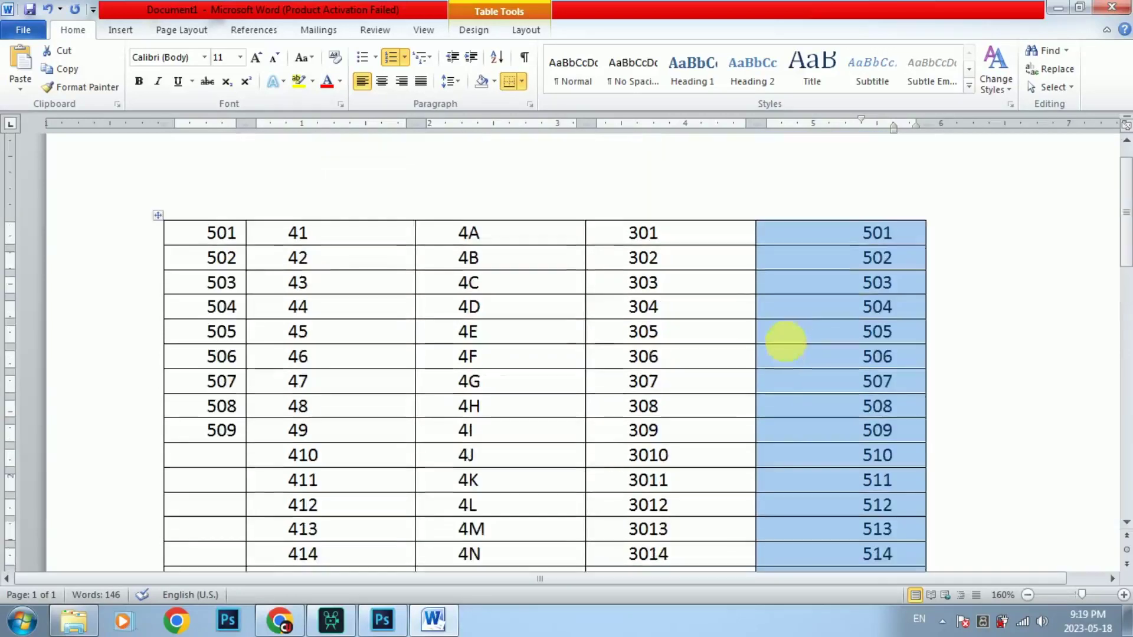
pyautogui.moveTo(466, 233); pyautogui.dragTo(531, 457)
pyautogui.press('Delete')
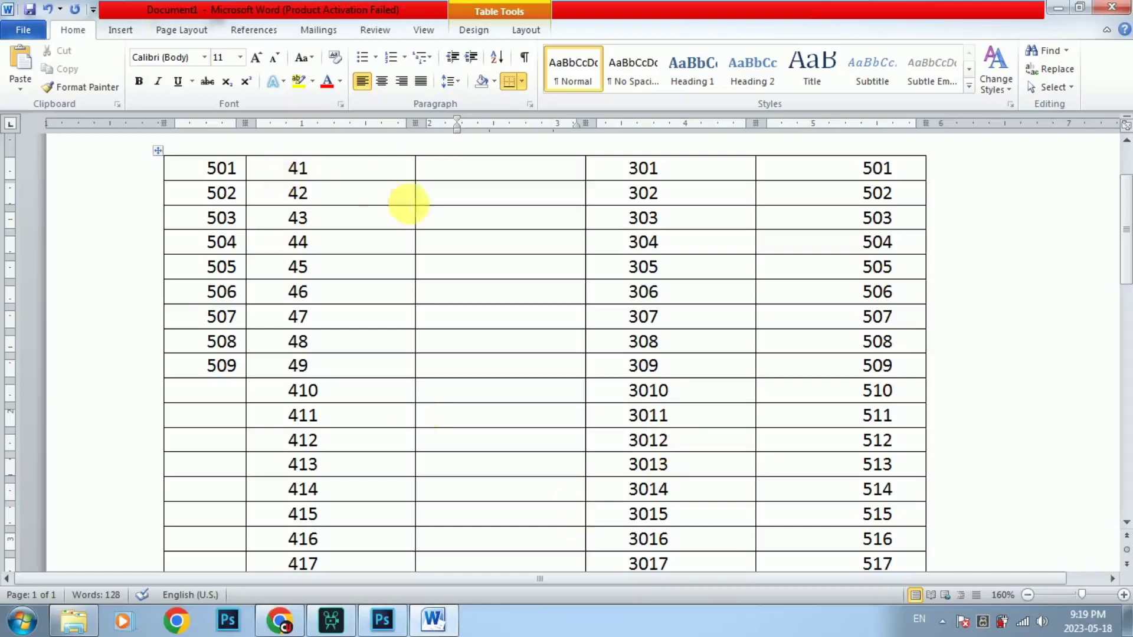
pyautogui.moveTo(458, 171); pyautogui.dragTo(515, 494)
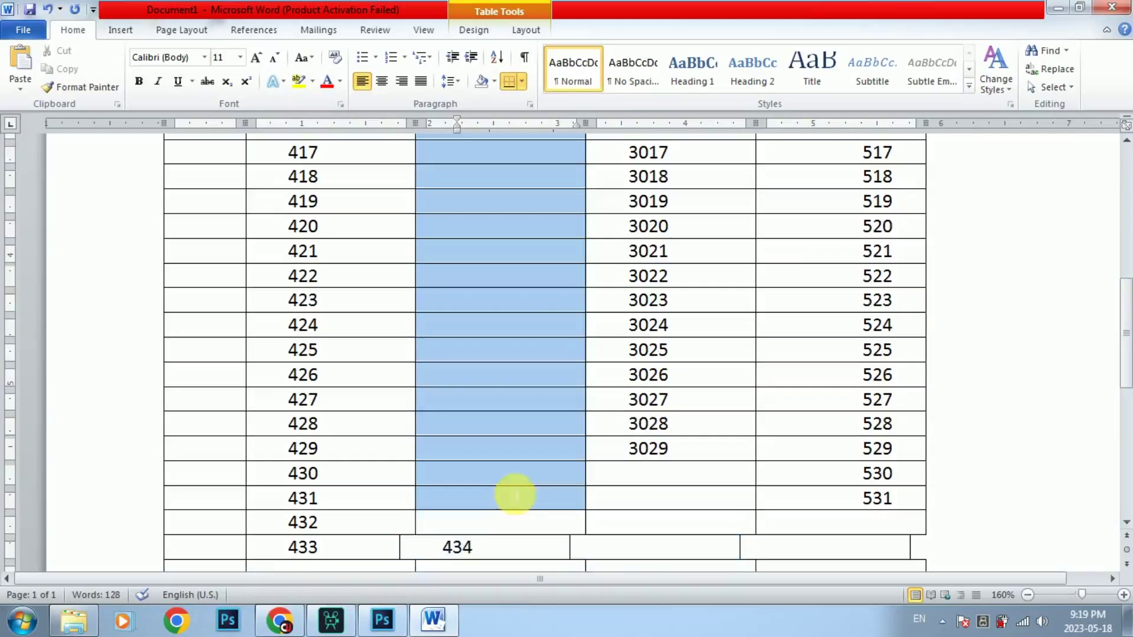
# - Define a custom number format with a 5 prefix and 01, 02, 03 style, numbering the column 501, 502, 503…
pyautogui.scroll(5, 438, 223)
pyautogui.click(405, 57)
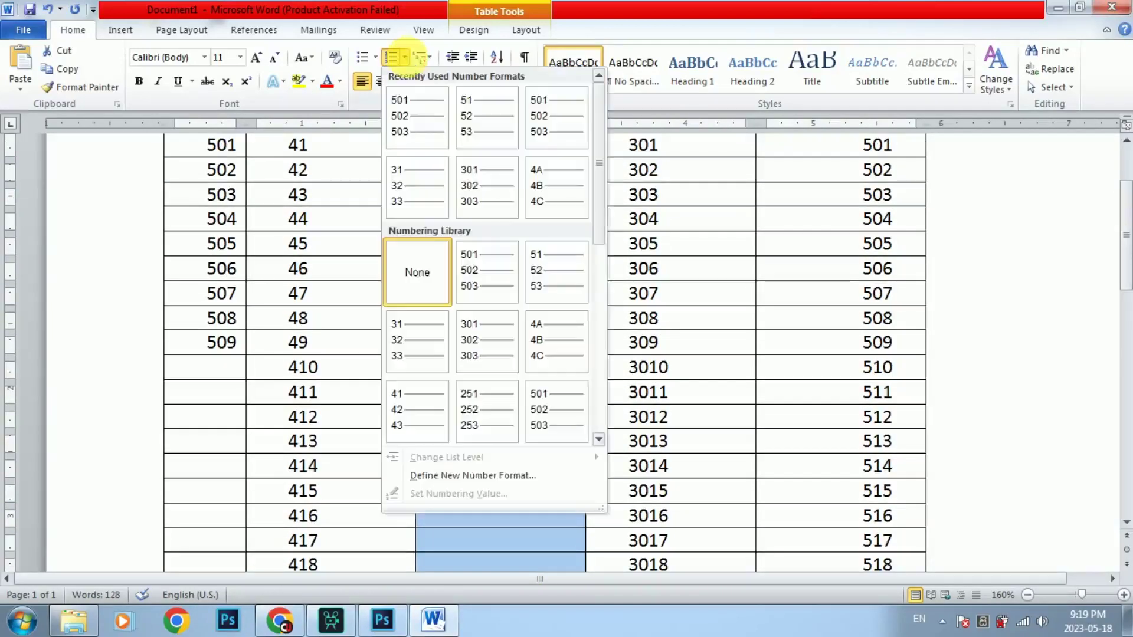
pyautogui.click(452, 475)
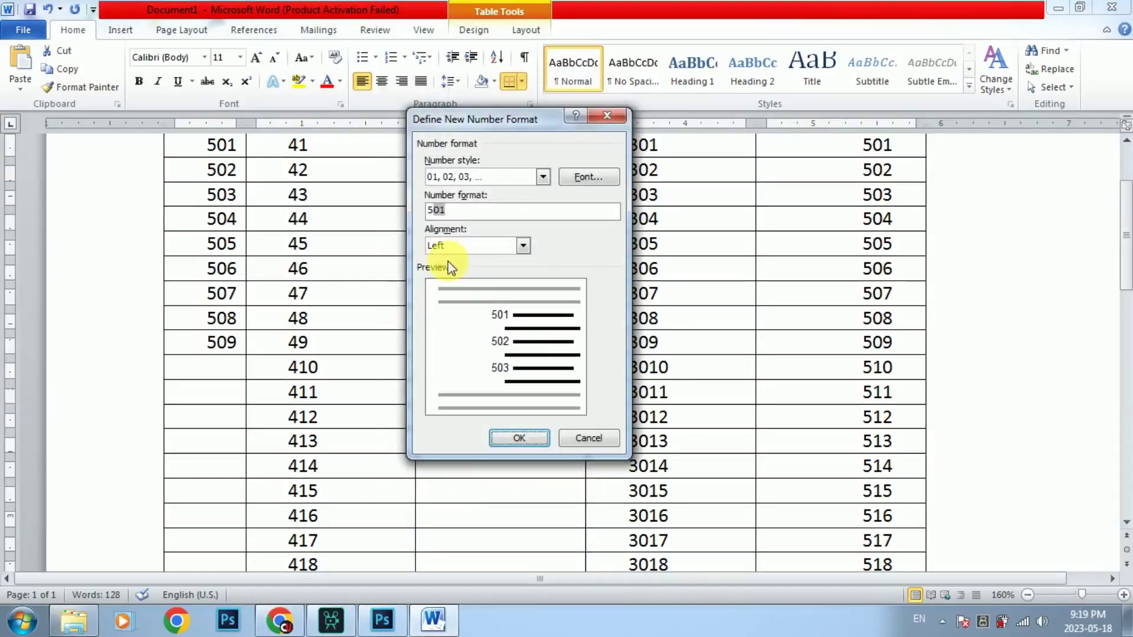
pyautogui.click(452, 211)
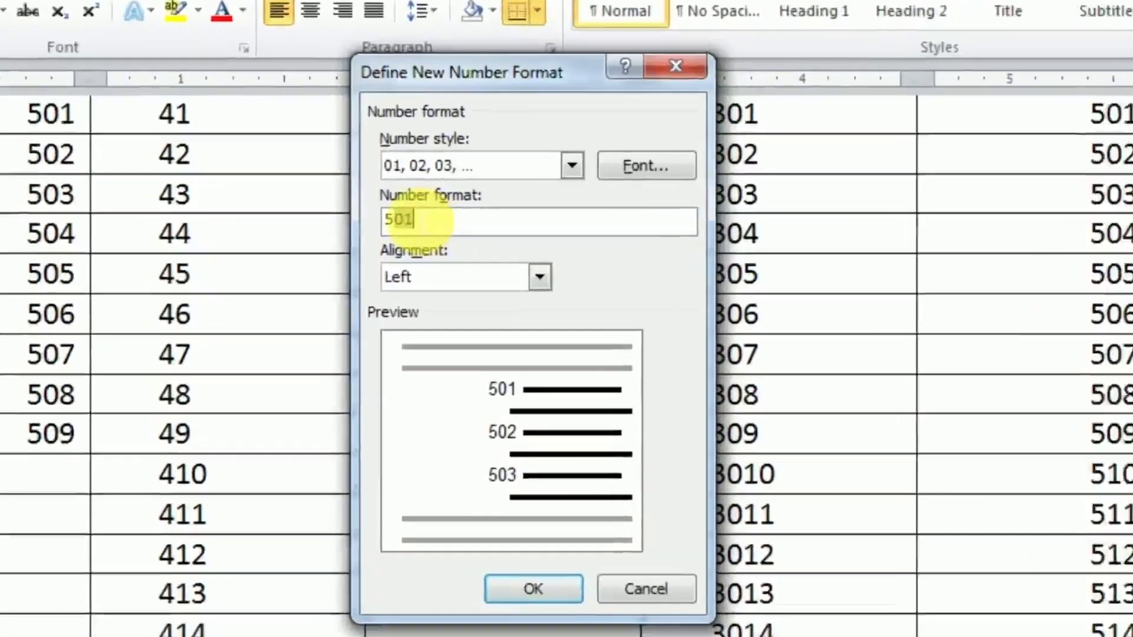
pyautogui.press('BackSpace')
pyautogui.press('BackSpace')
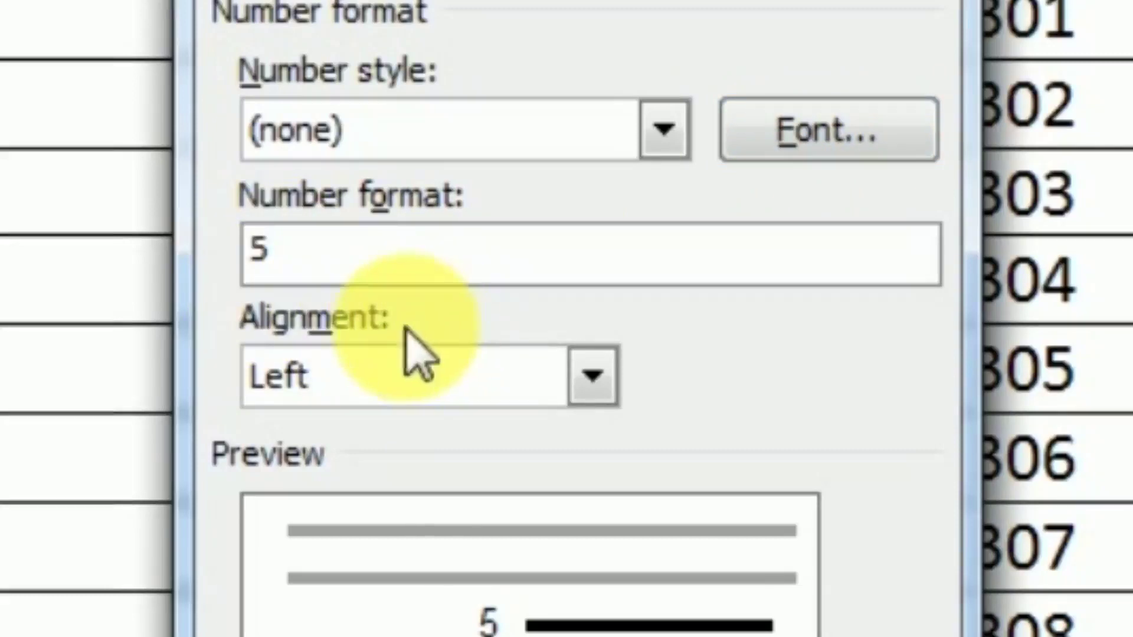
pyautogui.click(655, 133)
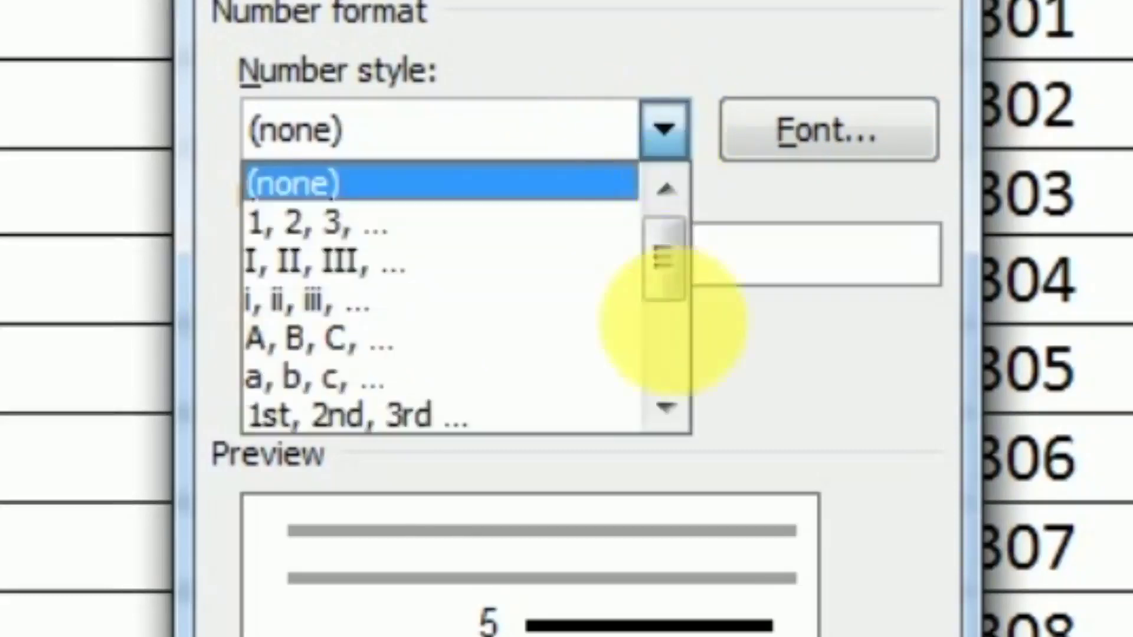
pyautogui.scroll(-2, 637, 379)
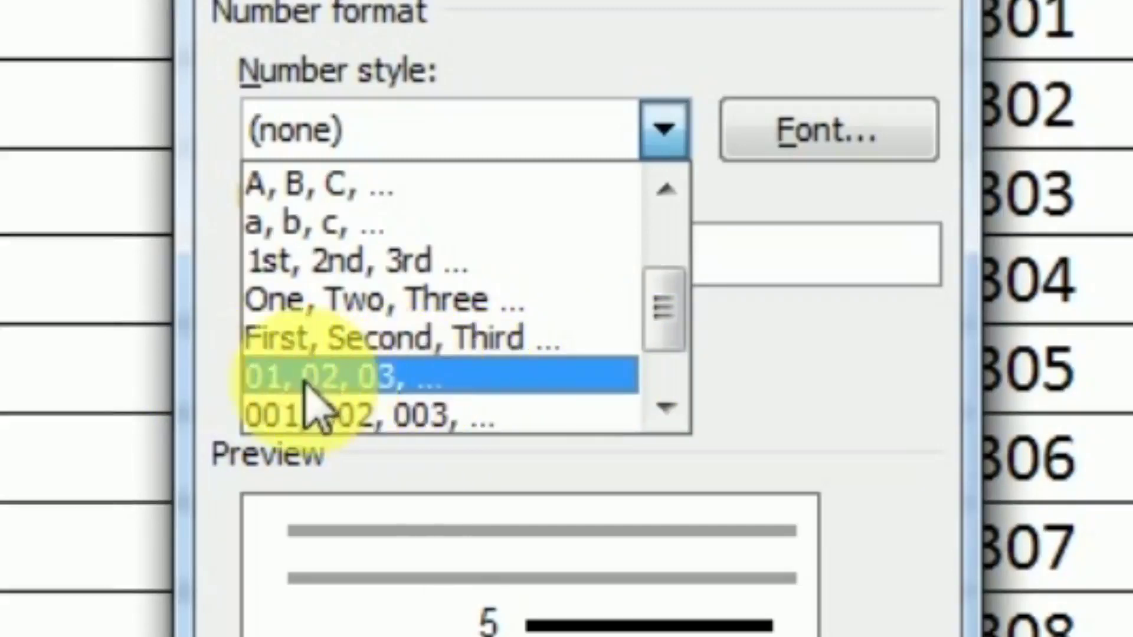
pyautogui.click(346, 382)
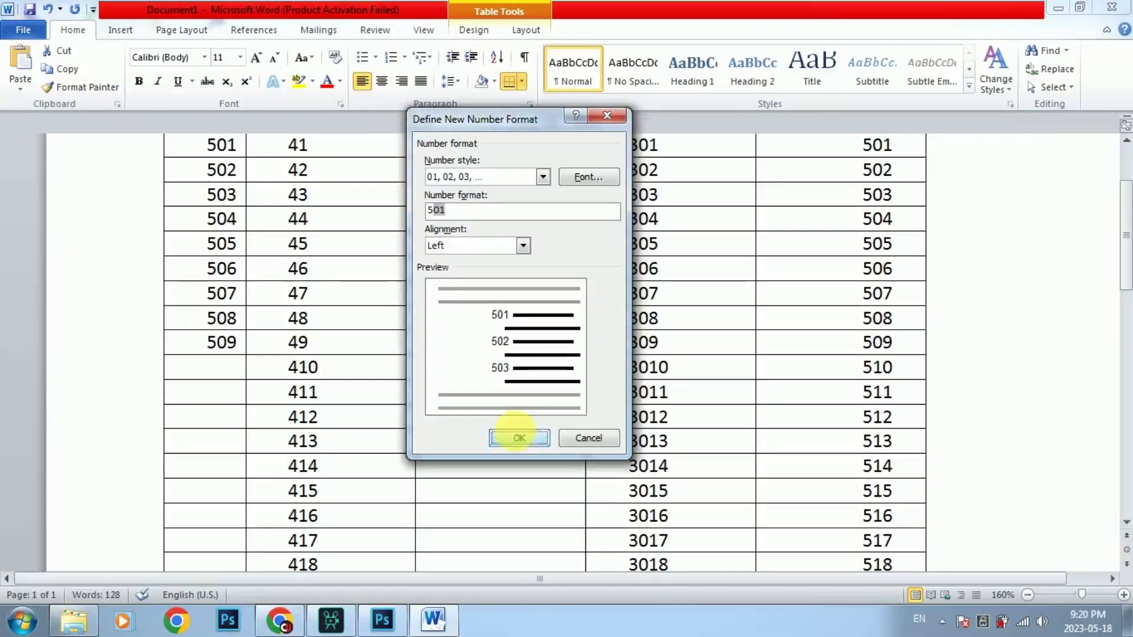
pyautogui.click(519, 438)
pyautogui.scroll(-1, 509, 366)
pyautogui.scroll(3, 509, 366)
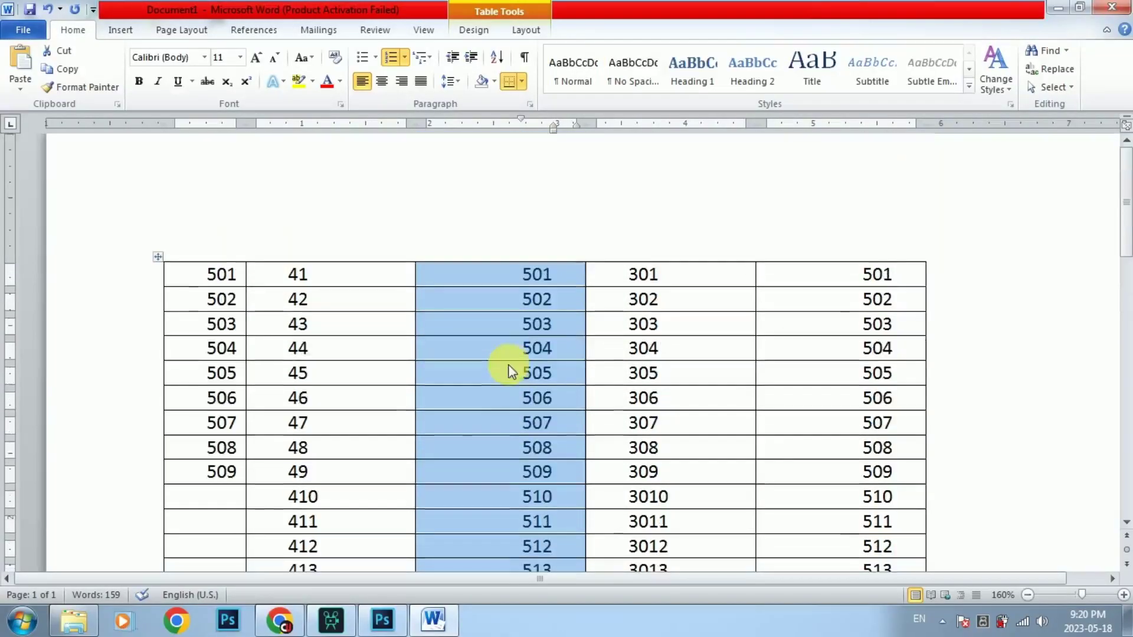
pyautogui.scroll(-2, 509, 323)
pyautogui.scroll(-2, 510, 326)
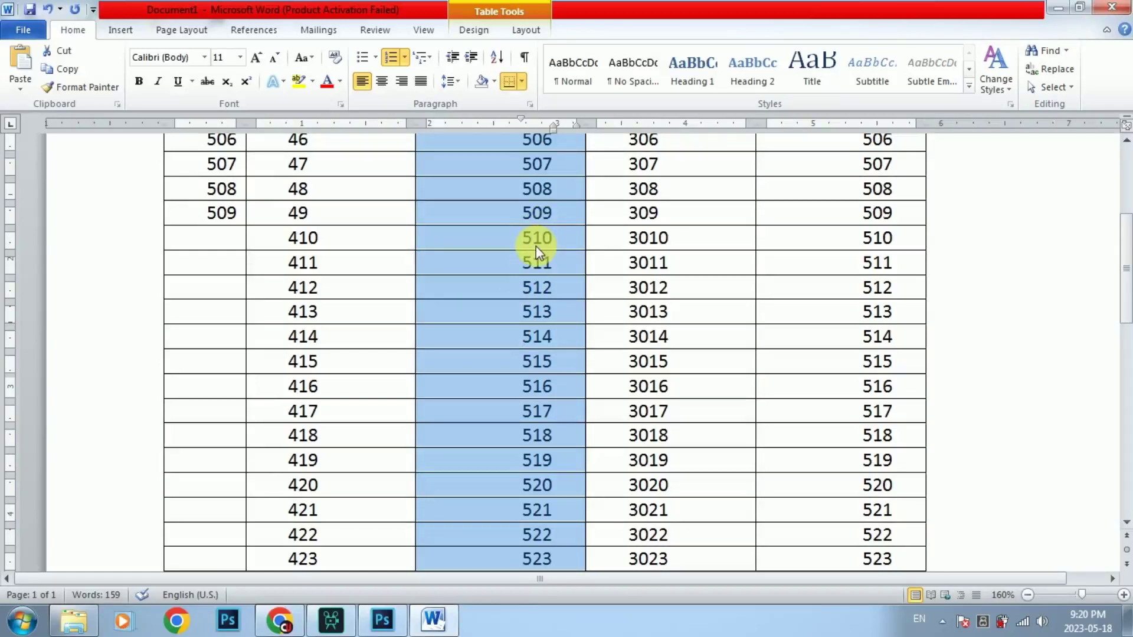
pyautogui.scroll(-5, 551, 367)
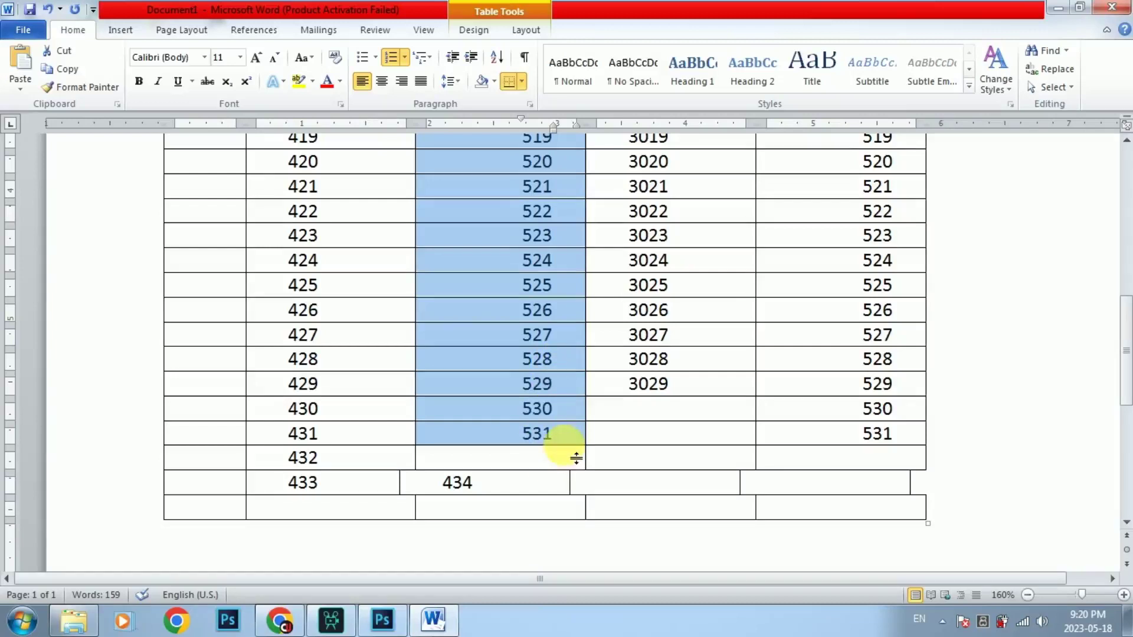
pyautogui.scroll(7, 536, 397)
pyautogui.scroll(2, 544, 407)
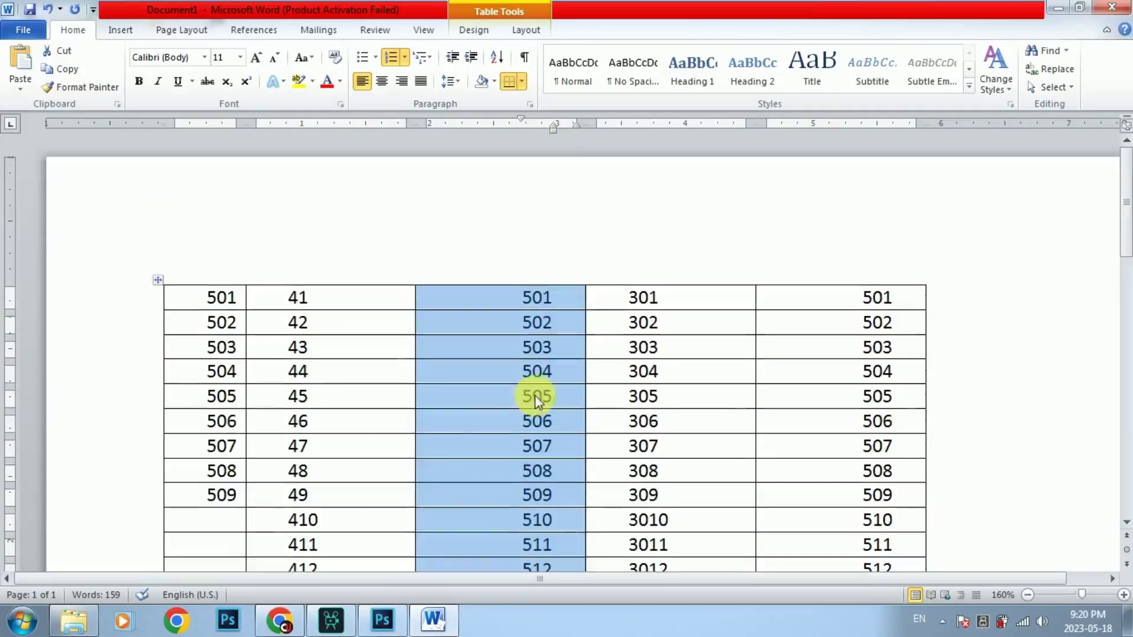
pyautogui.click(405, 57)
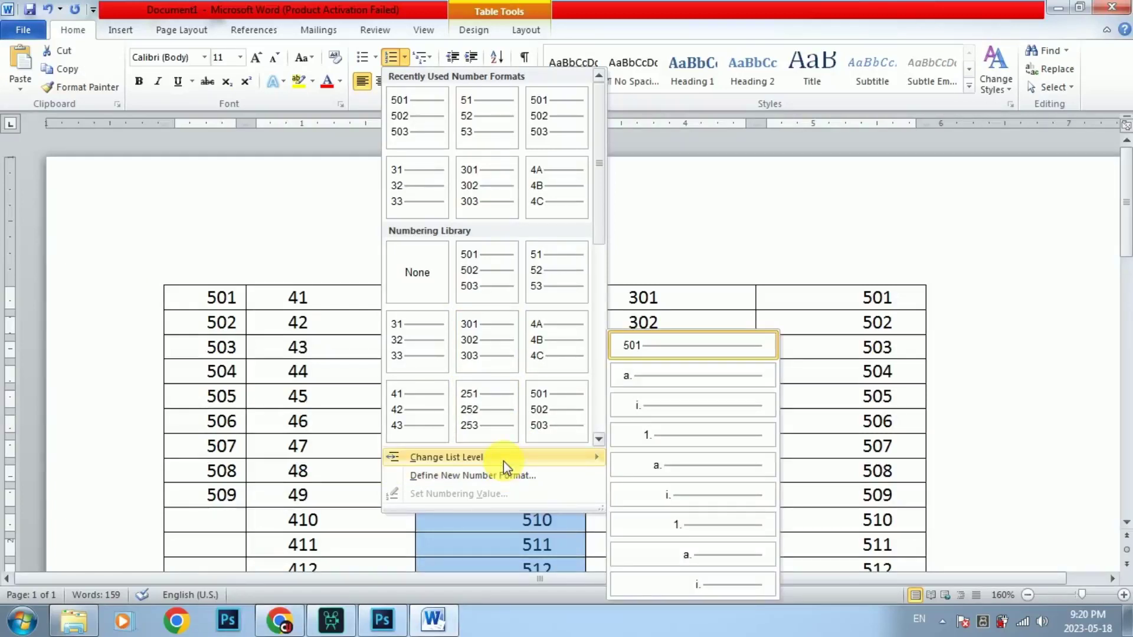
pyautogui.click(507, 476)
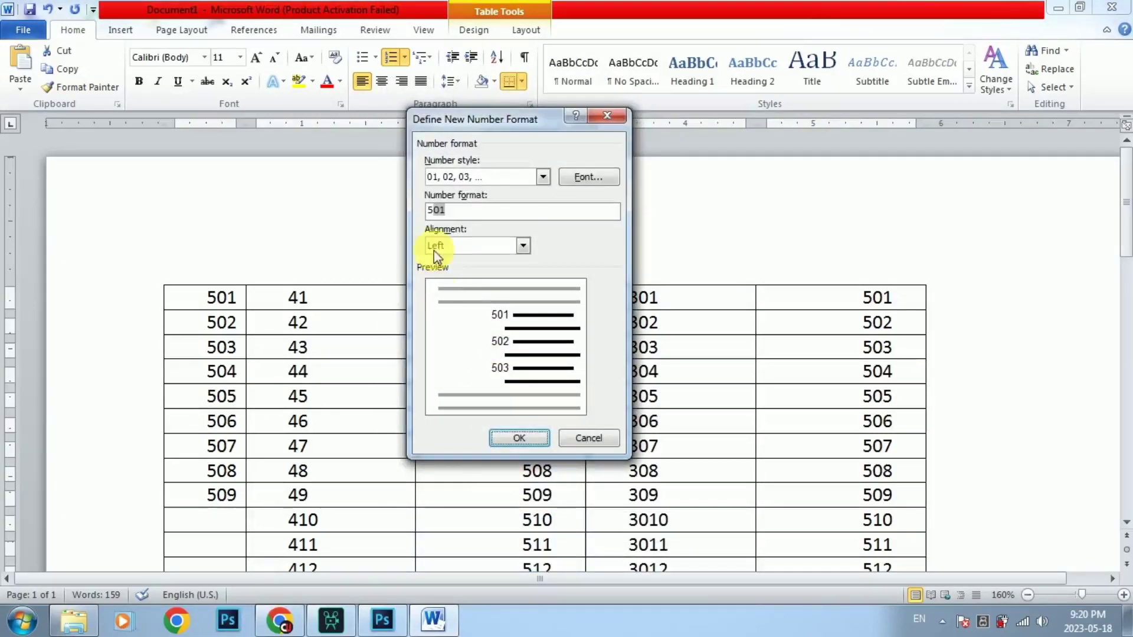
pyautogui.click(590, 439)
pyautogui.click(548, 391)
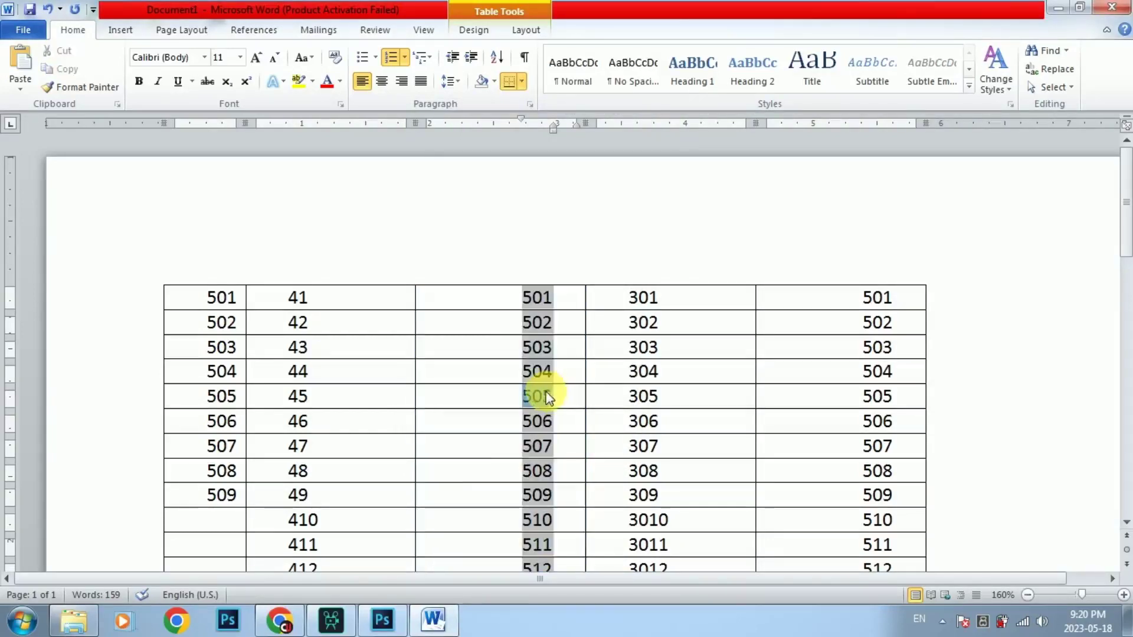
pyautogui.scroll(-5, 543, 402)
pyautogui.scroll(-4, 542, 401)
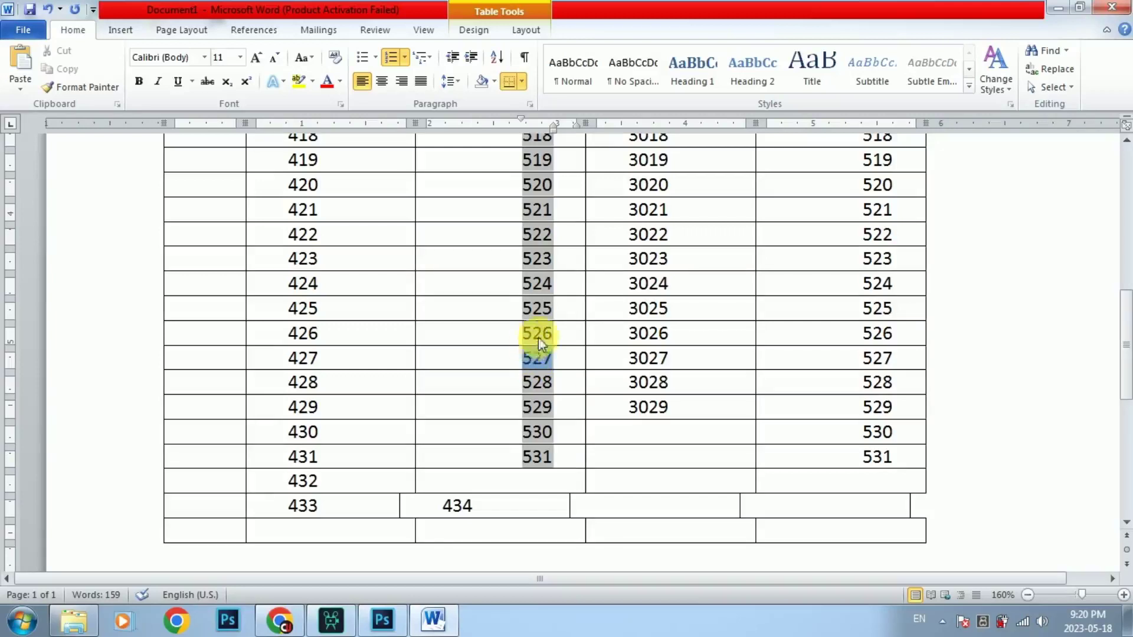
pyautogui.scroll(1, 535, 335)
pyautogui.scroll(2, 537, 338)
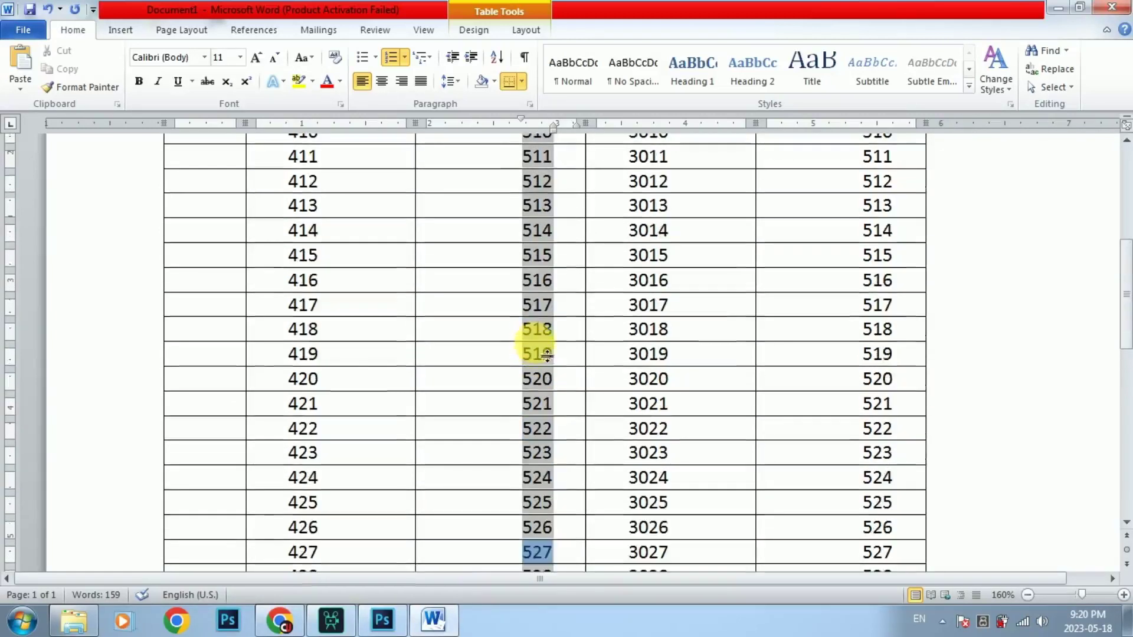
pyautogui.scroll(5, 533, 334)
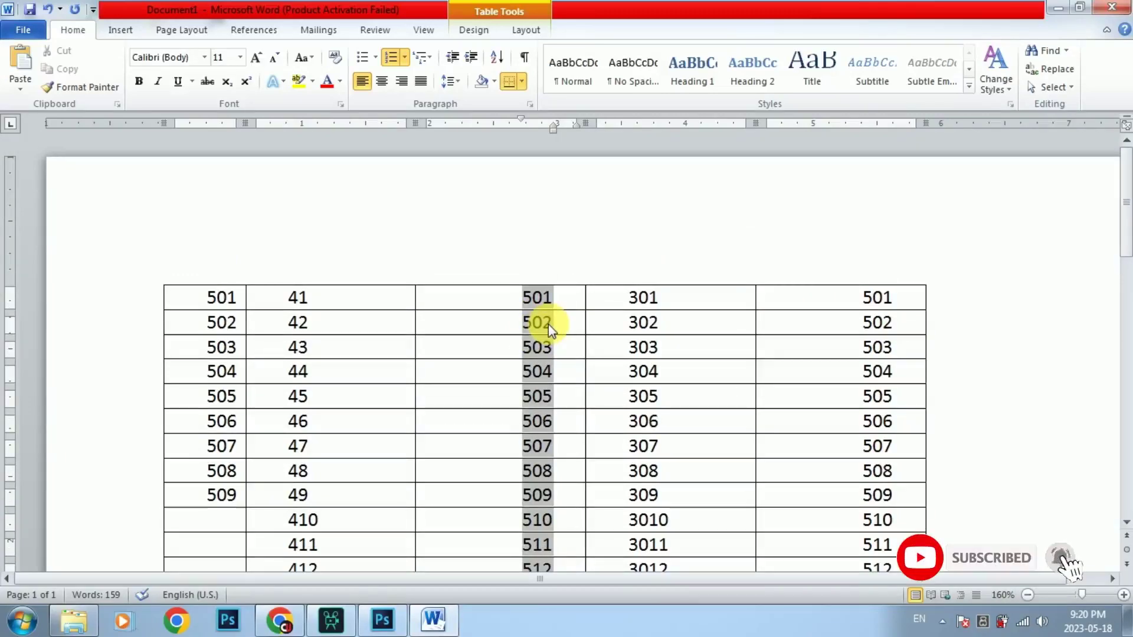
pyautogui.scroll(-3, 548, 324)
pyautogui.scroll(-3, 546, 331)
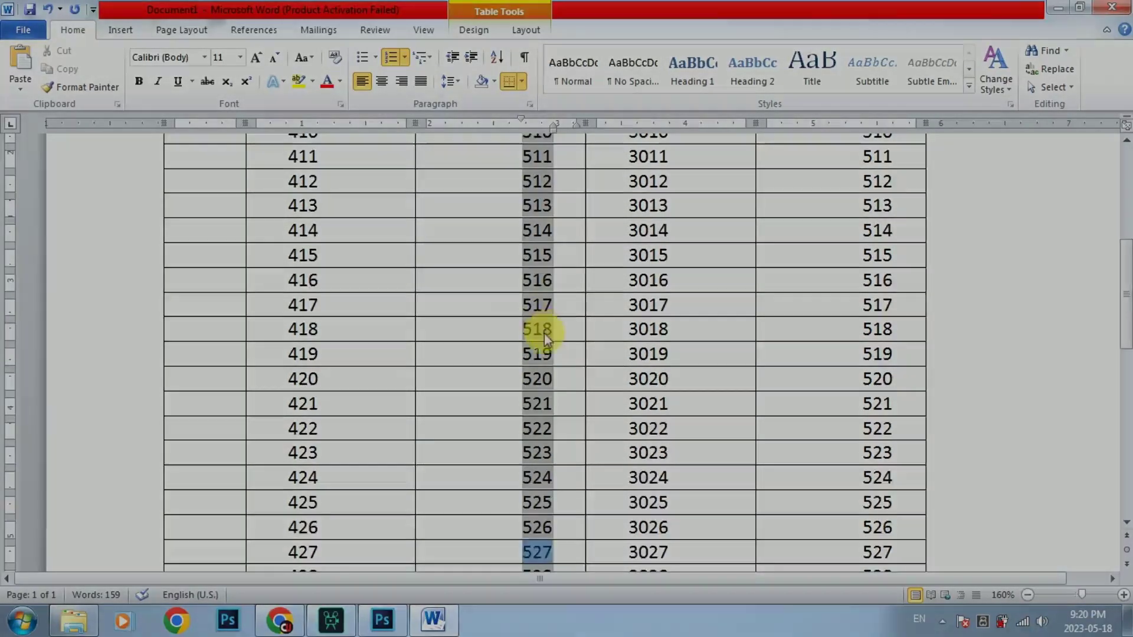